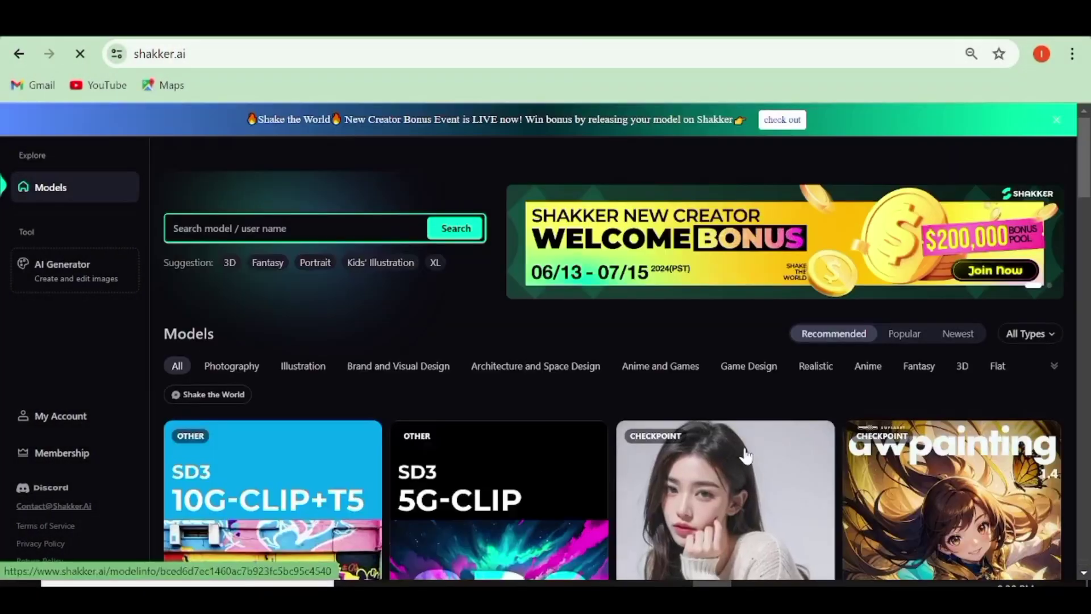
# - Close the Shake the World event banner at the top of the Models hub
pyautogui.scroll(-10, 745, 455)
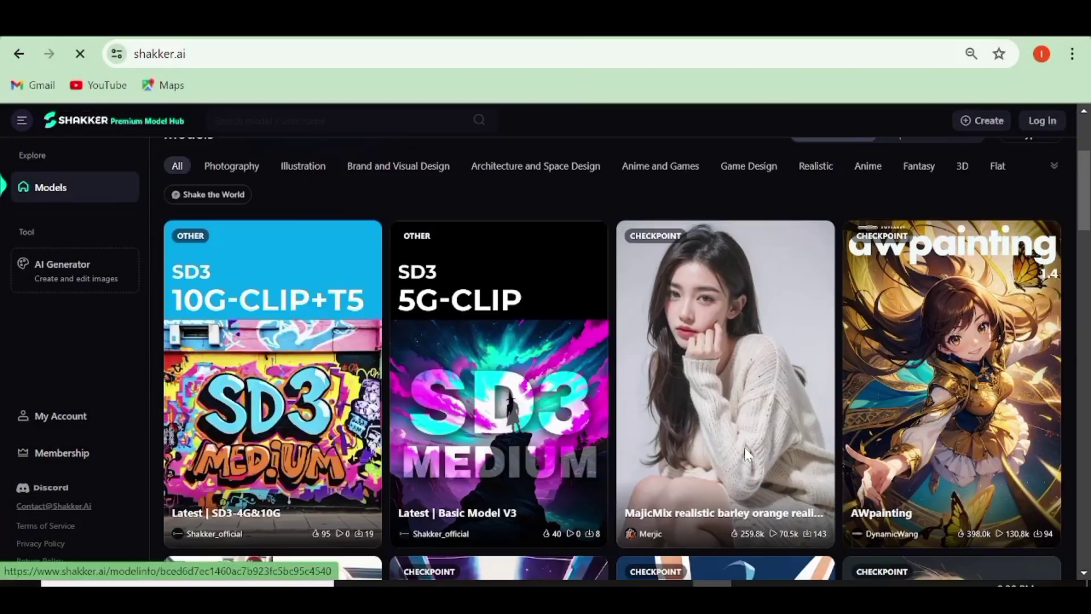
pyautogui.scroll(15, 744, 446)
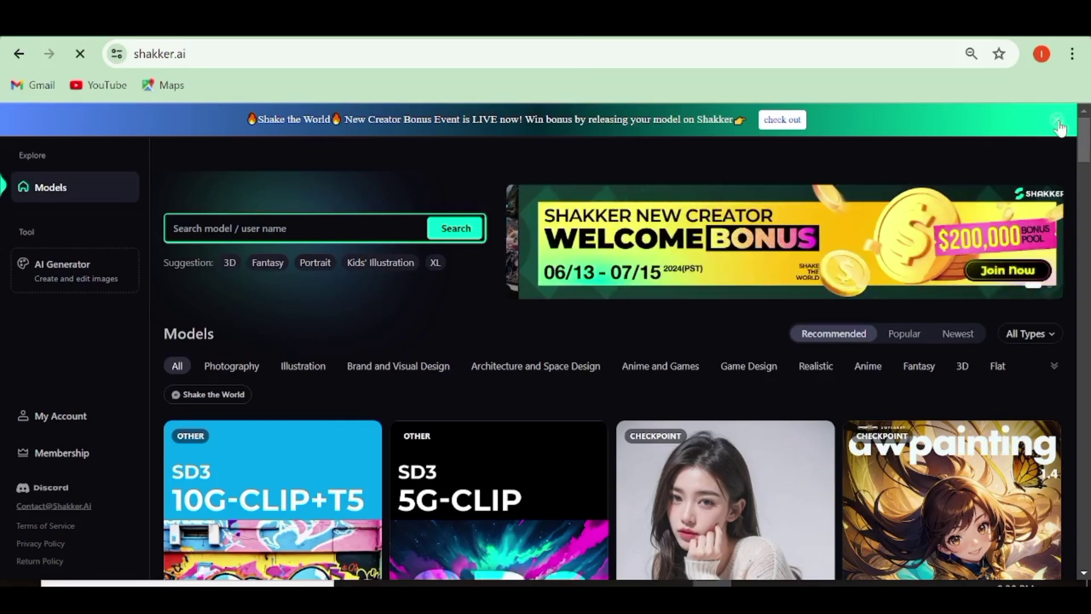
pyautogui.click(1056, 120)
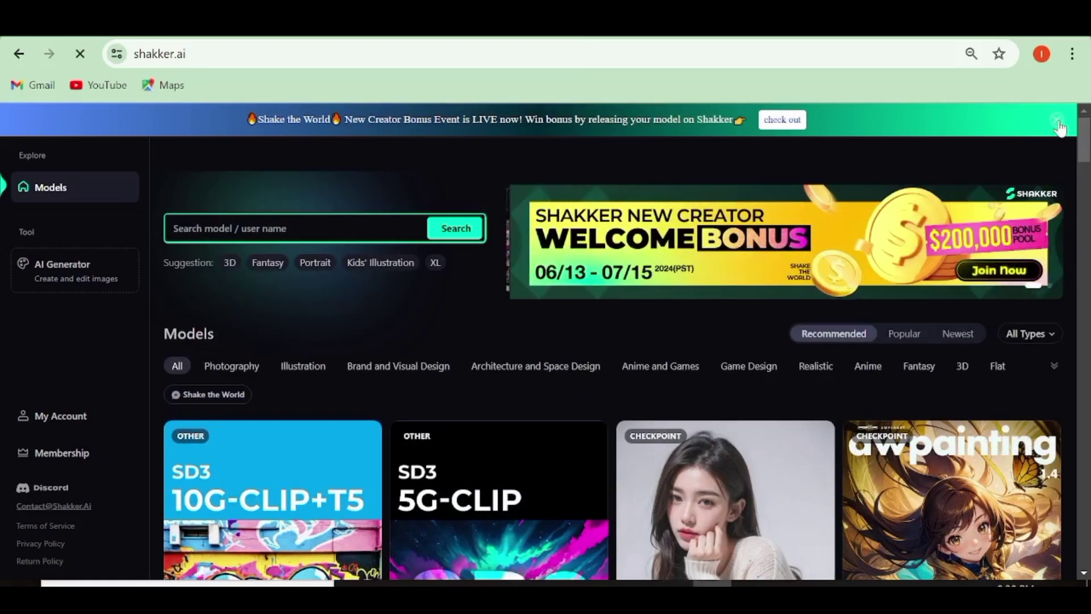
pyautogui.click(1058, 122)
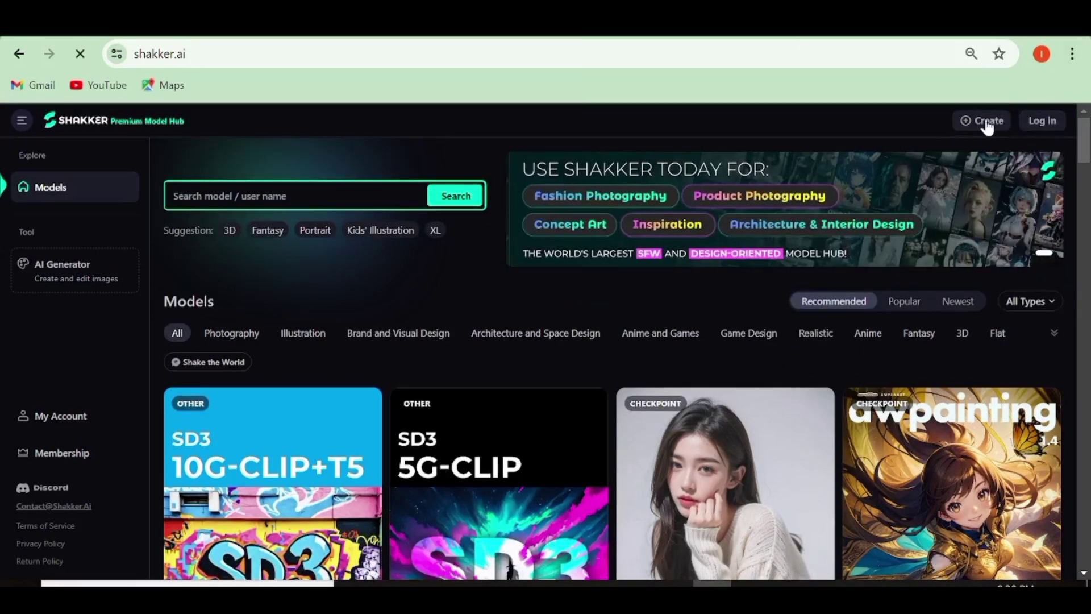
pyautogui.click(979, 127)
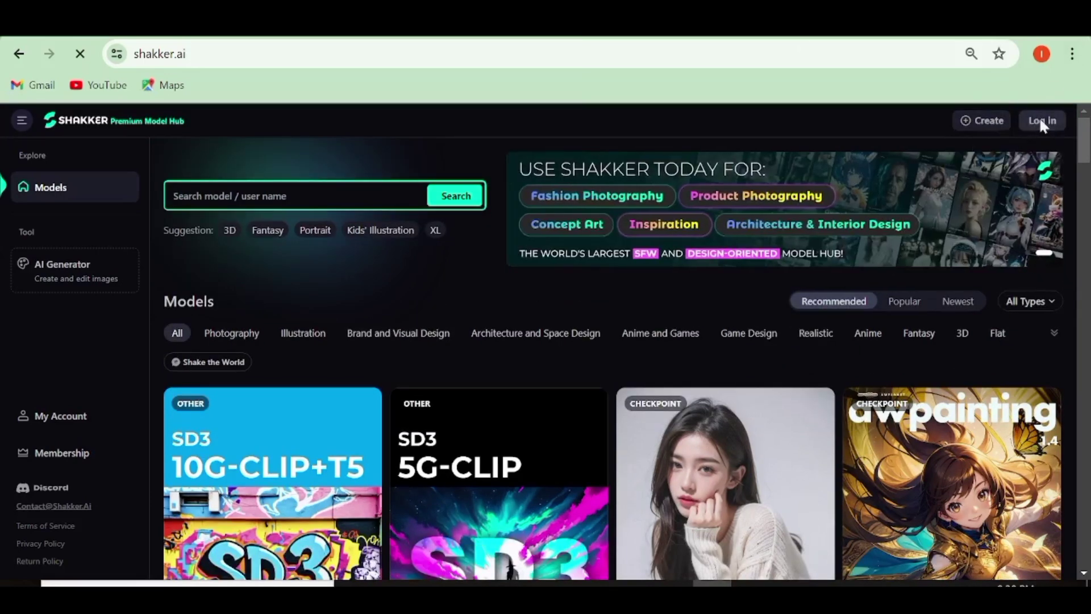
# - Log in with a Google account and launch the generator in Custom Mode
pyautogui.click(1042, 122)
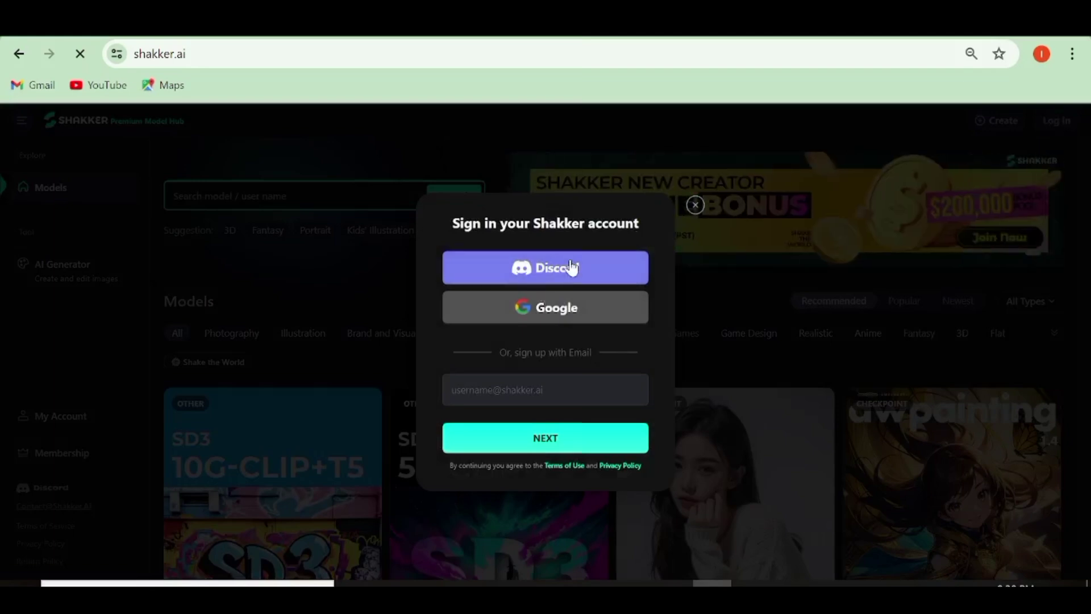
pyautogui.click(572, 314)
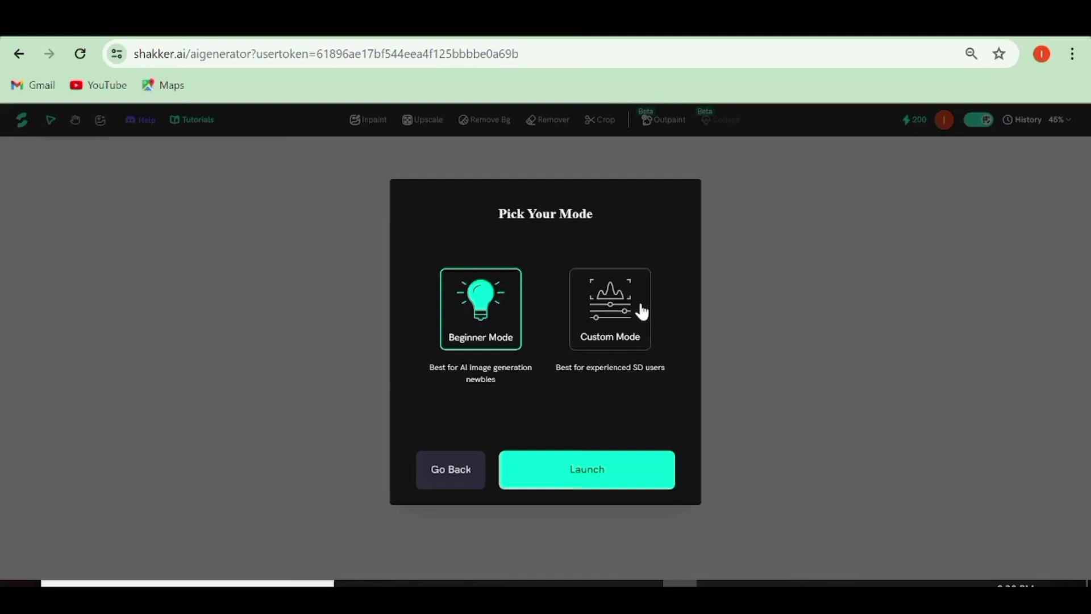
pyautogui.click(623, 317)
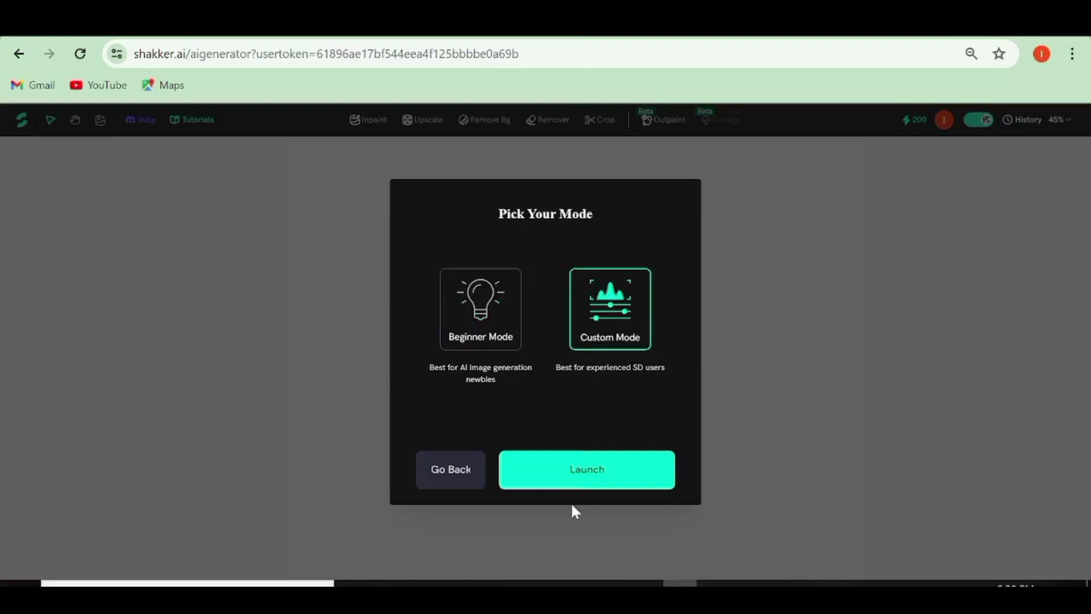
pyautogui.click(568, 486)
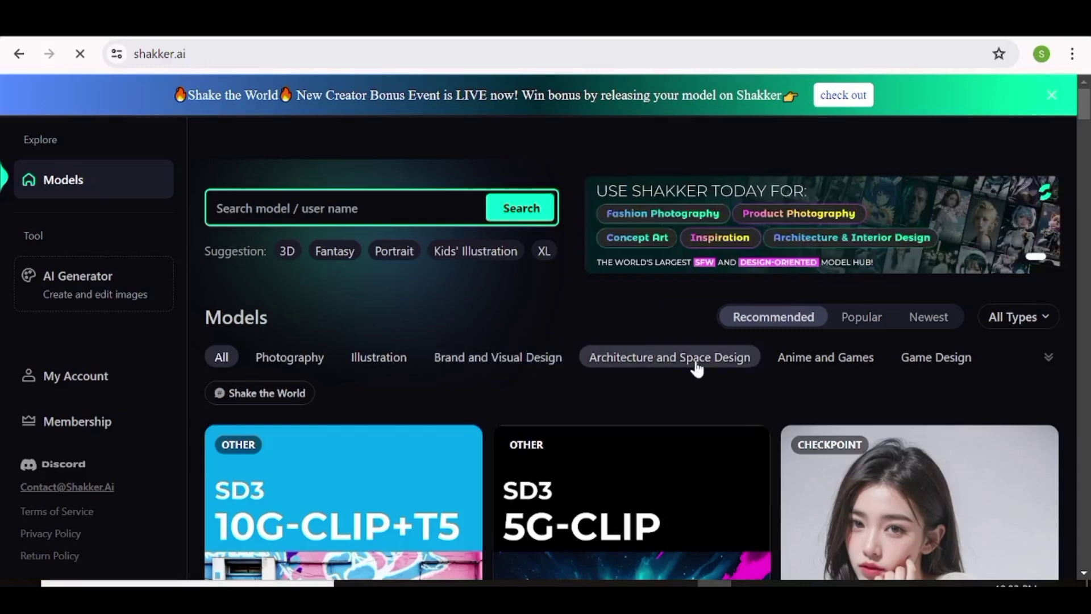
# - Expand all model category tags, then scroll the model cards and return to the top
pyautogui.click(1050, 359)
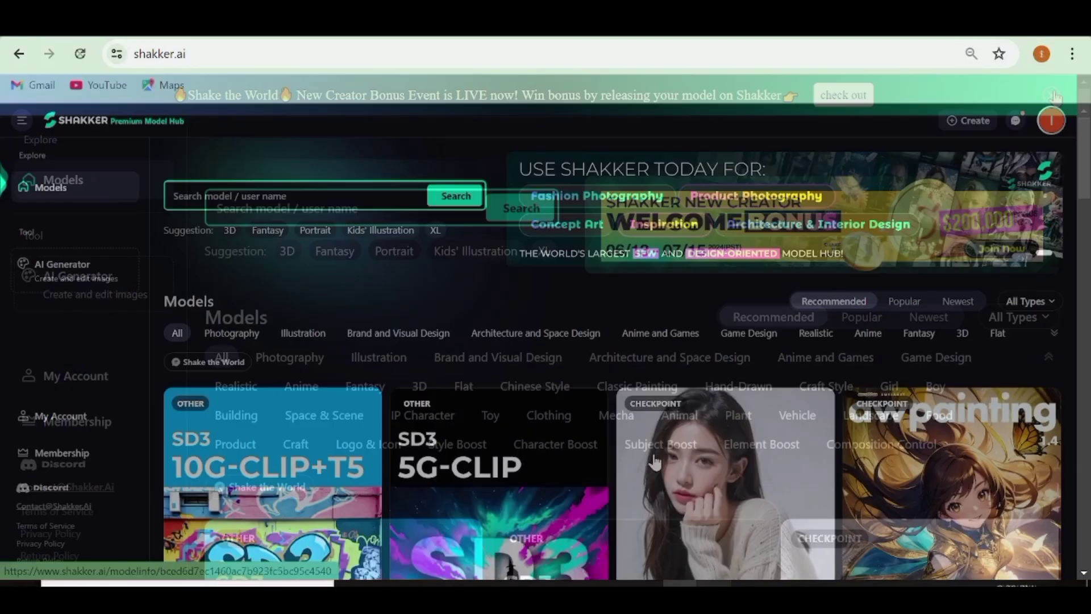
pyautogui.scroll(-5, 655, 461)
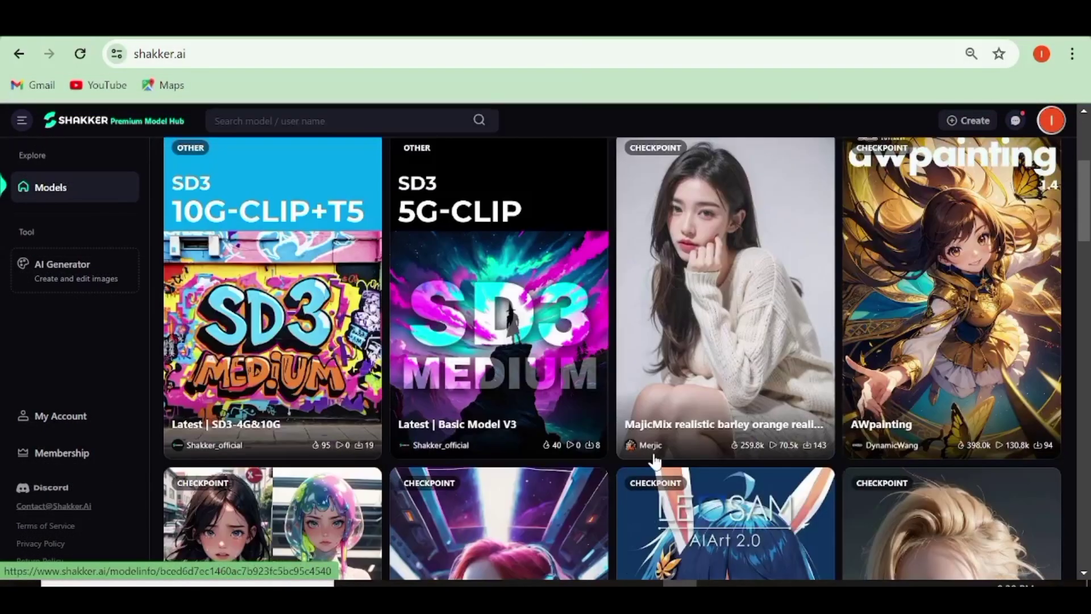
pyautogui.scroll(-3, 654, 455)
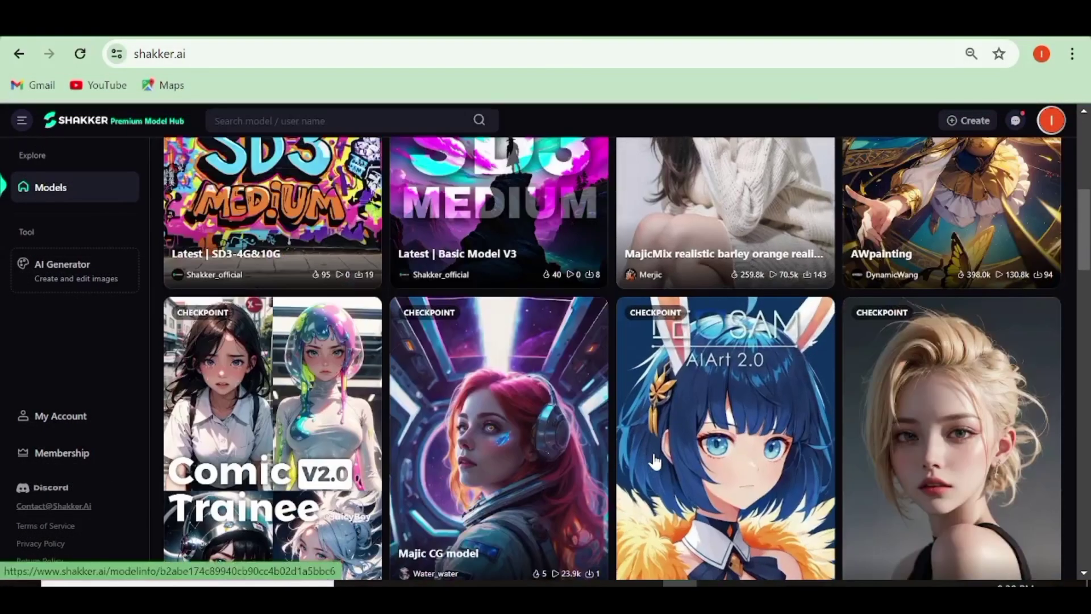
pyautogui.scroll(-10, 653, 454)
pyautogui.scroll(1, 655, 455)
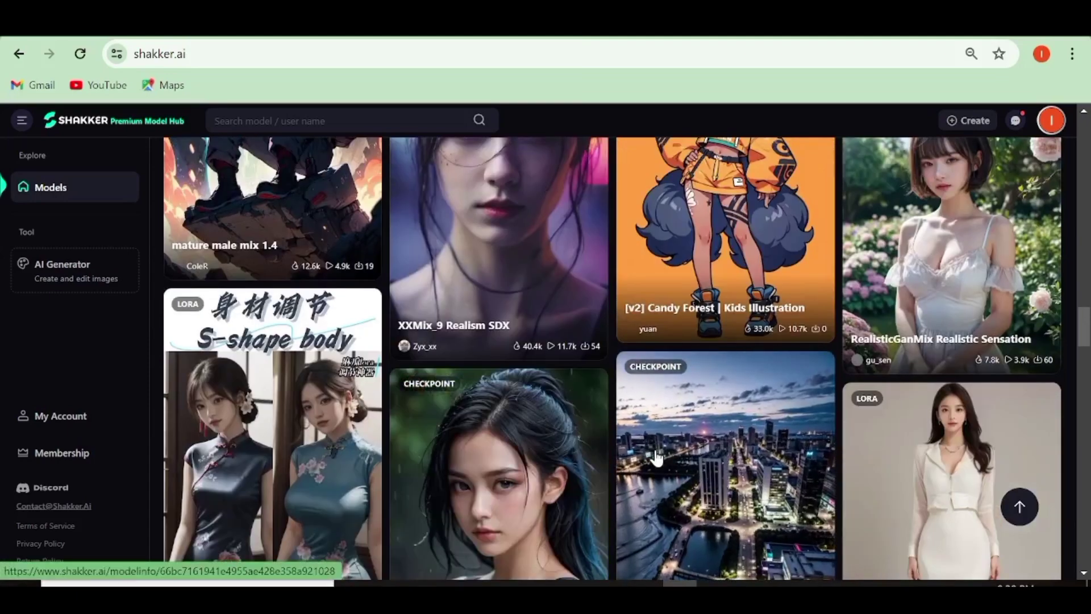
pyautogui.scroll(15, 363, 370)
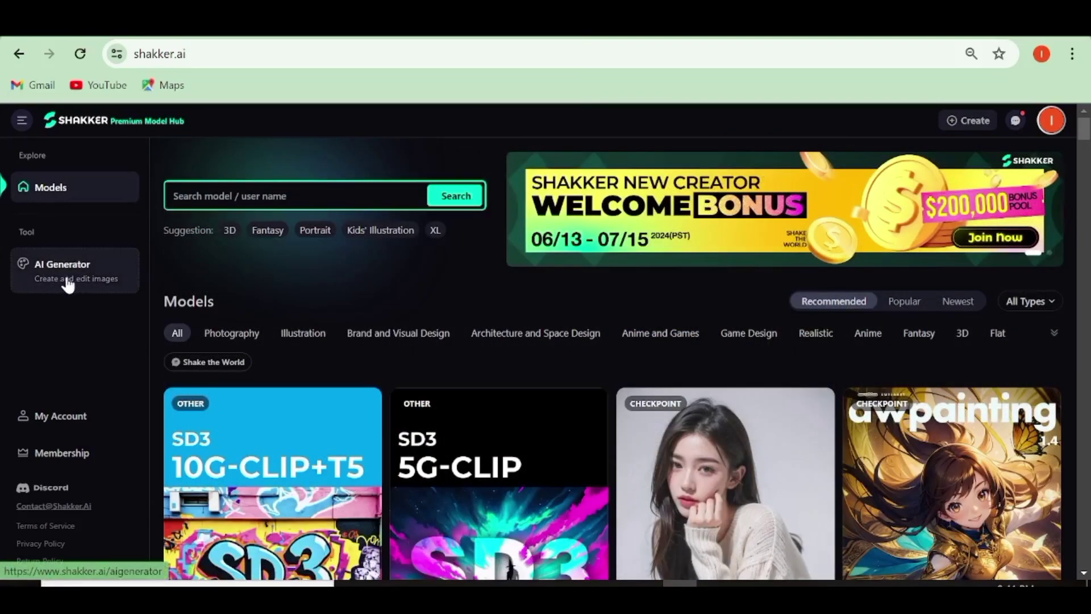
# - Open AI Generator and show Generation Info for the blue-haired Jinx gallery image
pyautogui.click(68, 282)
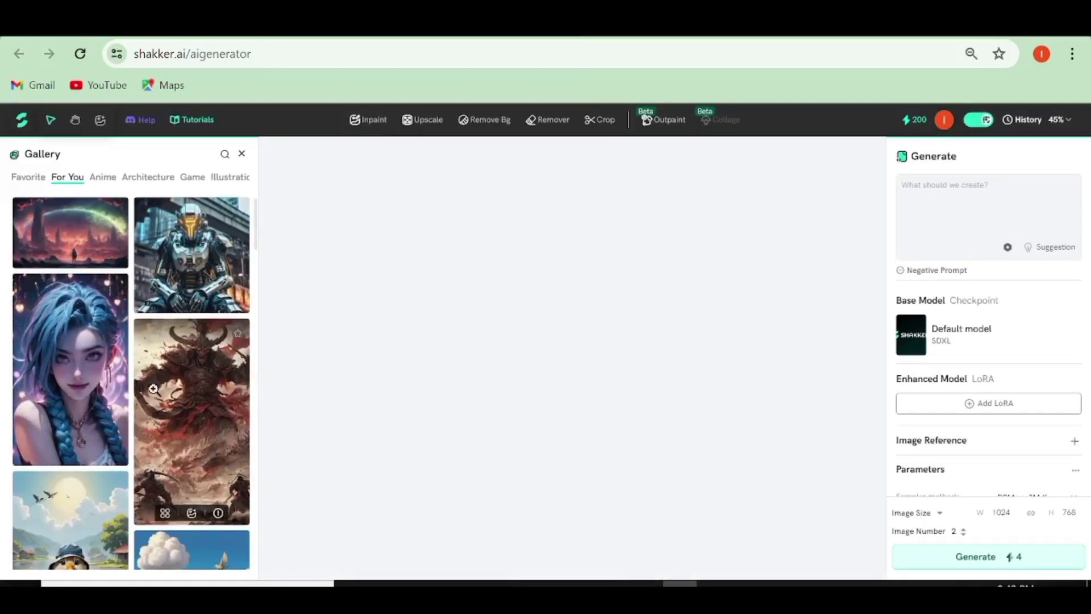
pyautogui.click(97, 308)
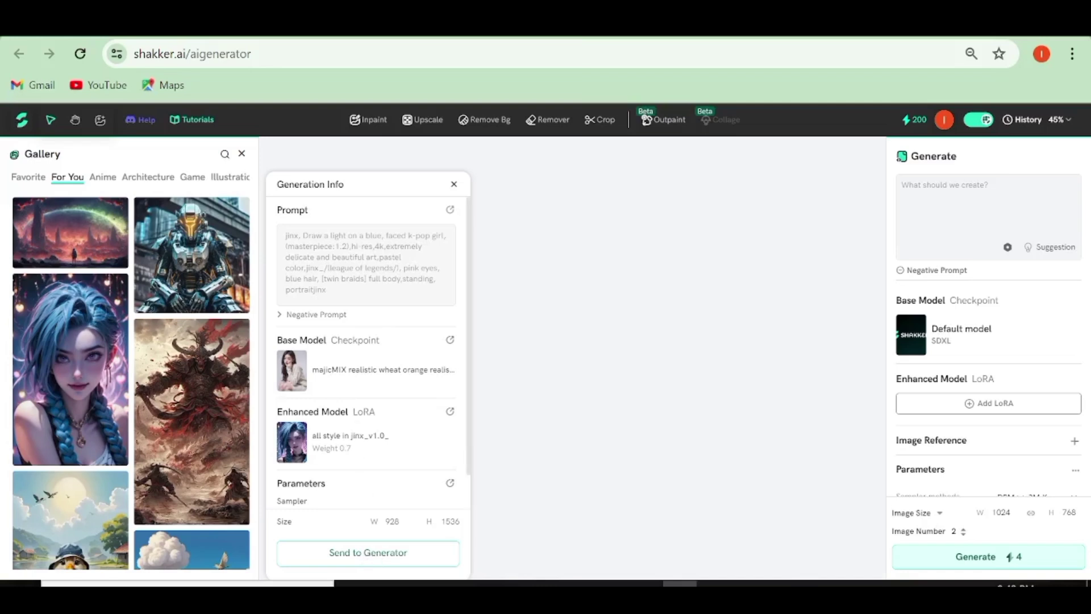
# - Close Generation Info, then view and close the Negative Prompt presets popup
pyautogui.click(556, 380)
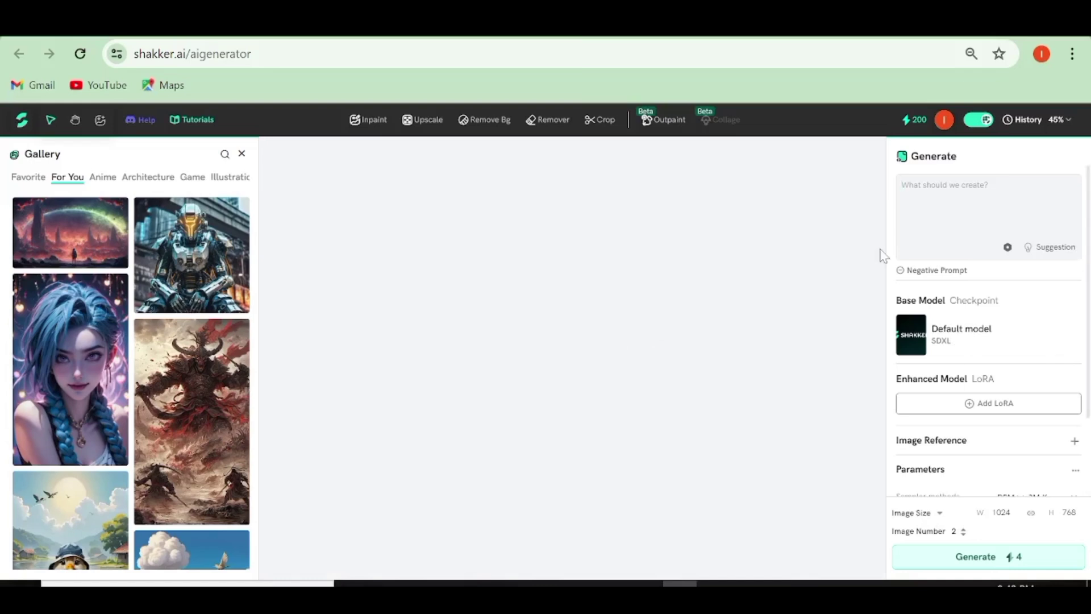
pyautogui.click(950, 277)
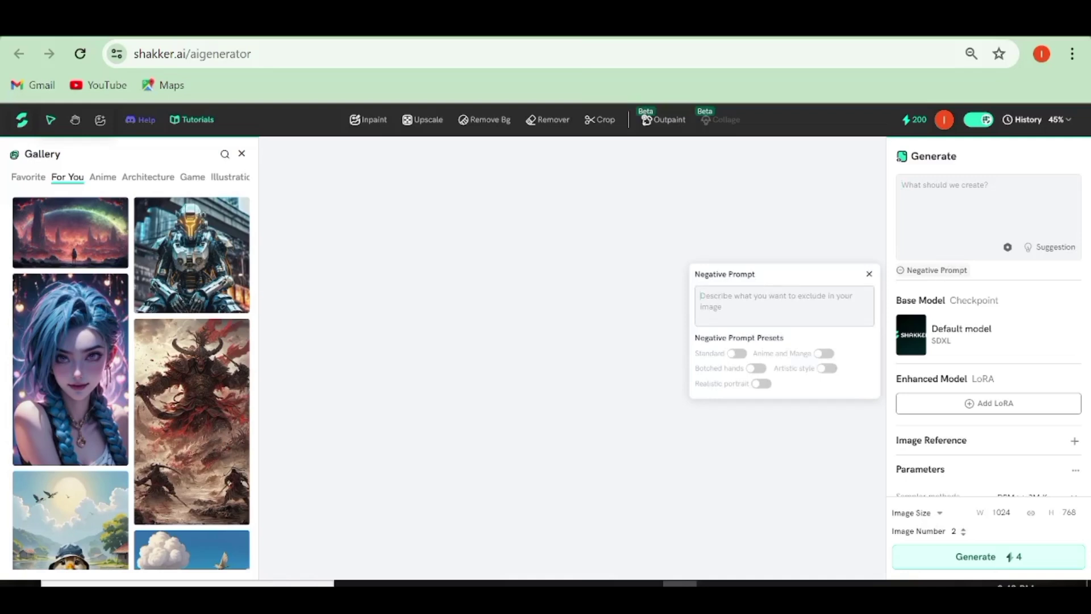
pyautogui.click(1018, 300)
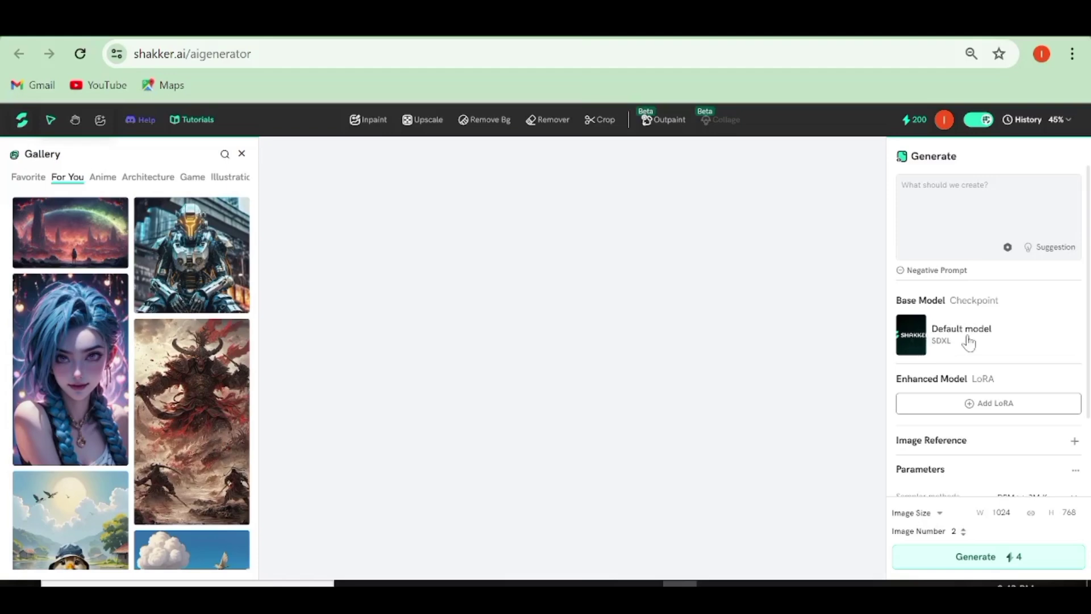
# - Look through the base models and Enhanced Model LoRA styles, closing the list without adding one
pyautogui.click(912, 342)
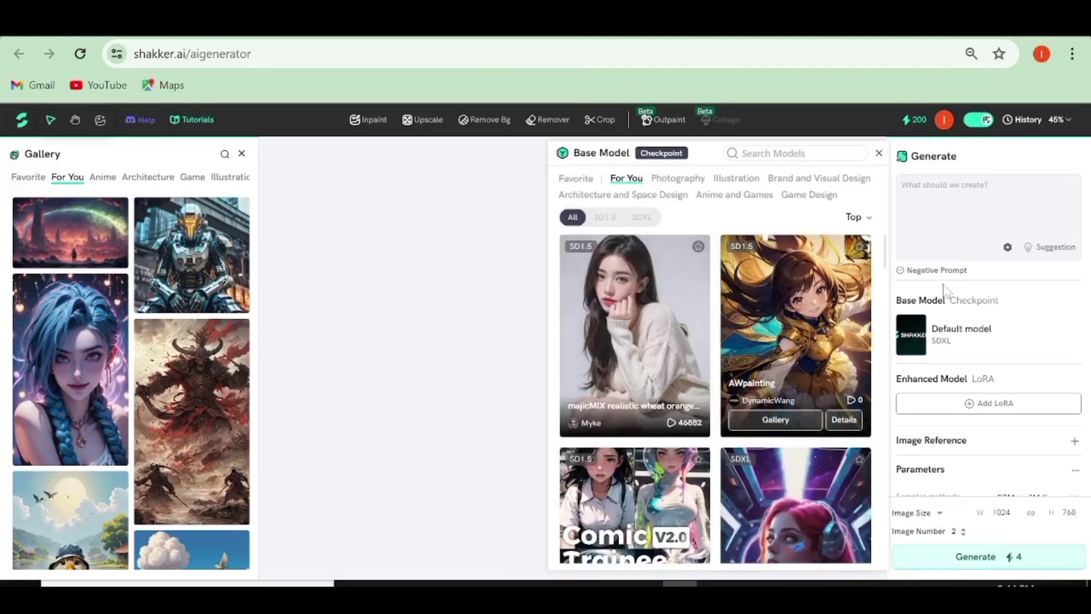
pyautogui.click(1000, 405)
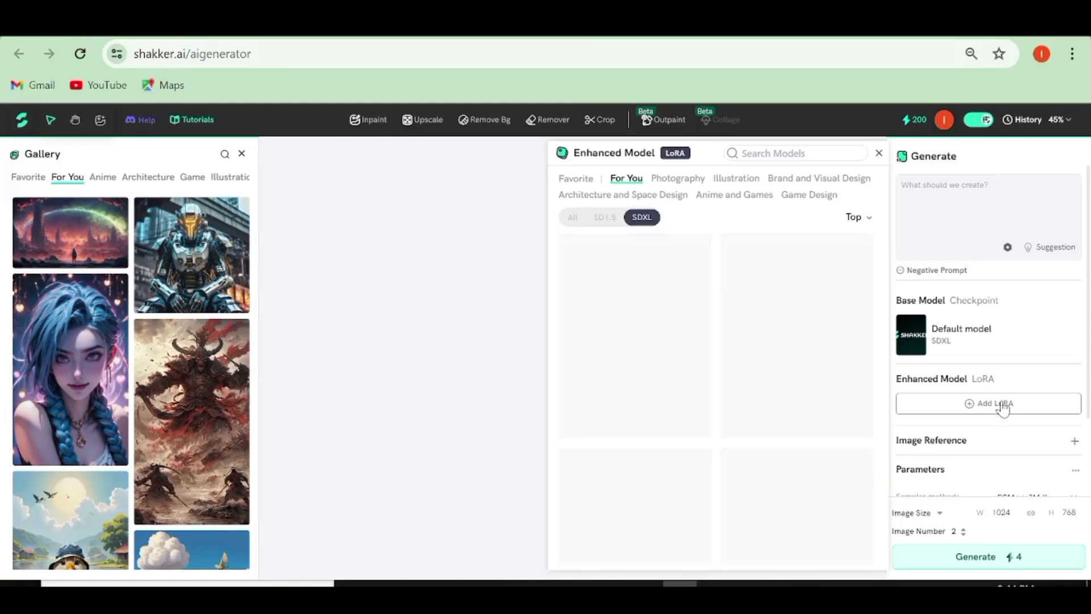
pyautogui.click(1002, 405)
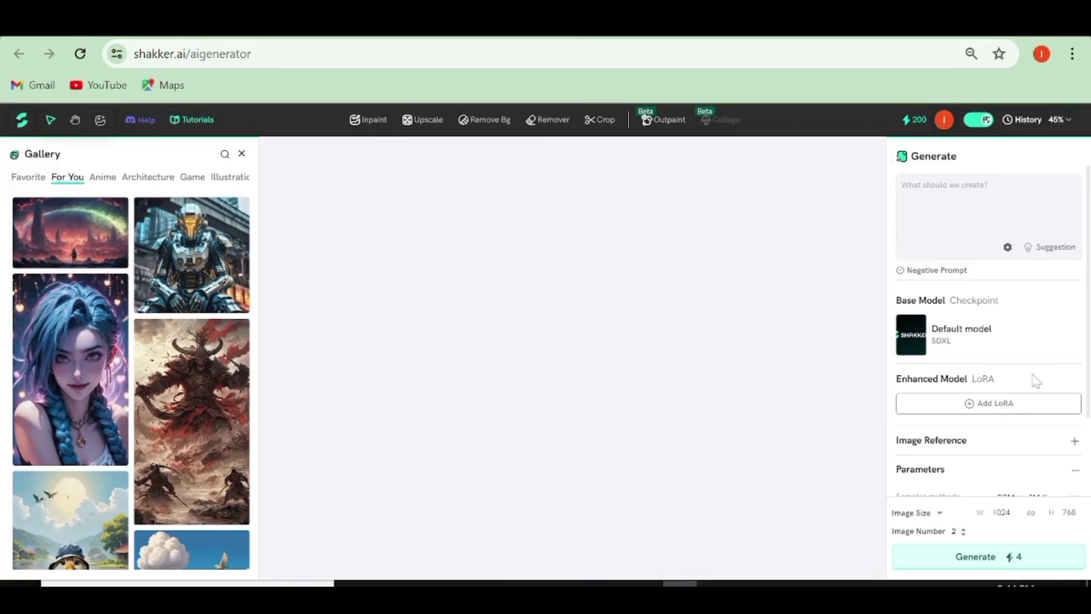
pyautogui.click(1019, 408)
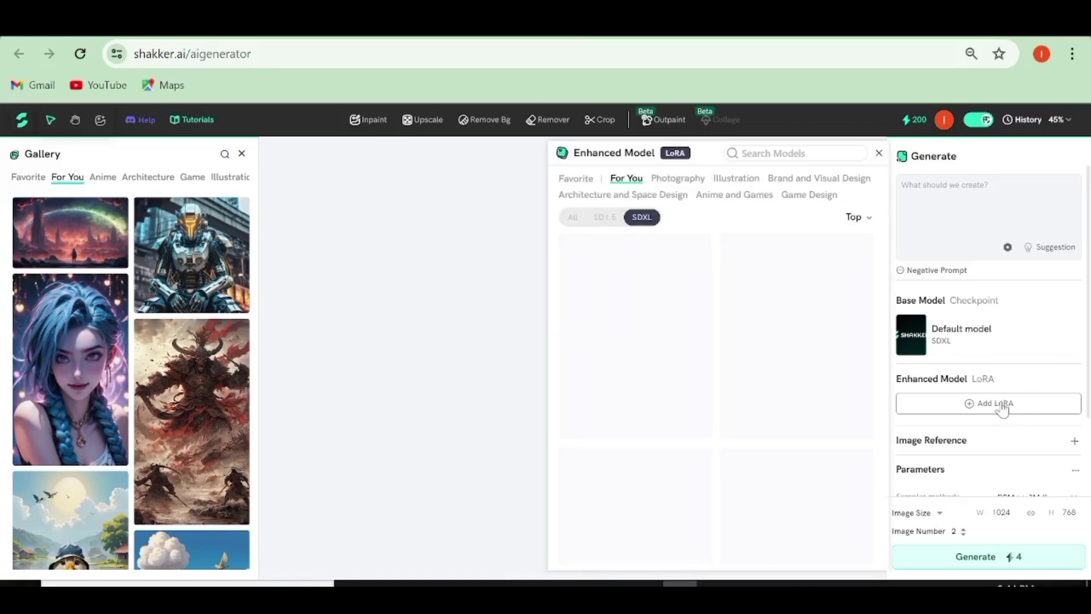
pyautogui.moveTo(747, 430)
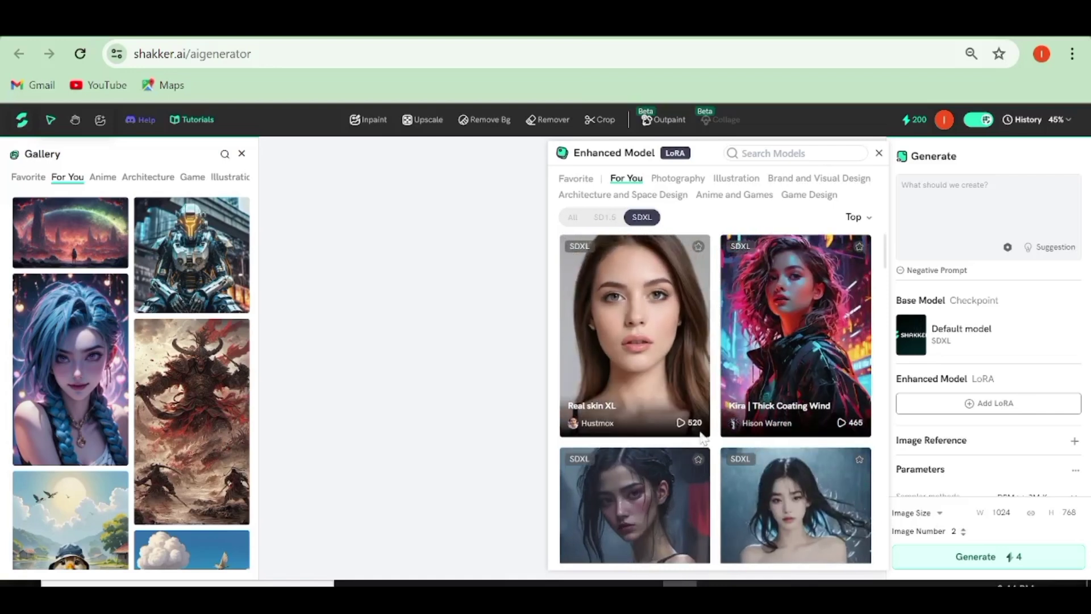
pyautogui.moveTo(709, 394)
pyautogui.scroll(-3, 755, 392)
pyautogui.scroll(-3, 758, 391)
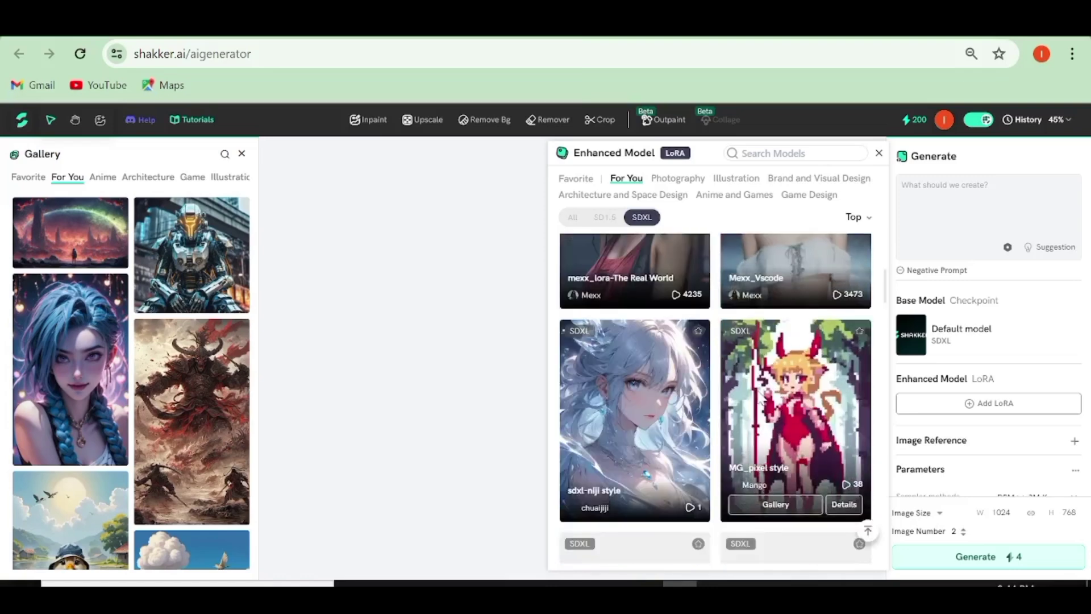
pyautogui.scroll(-3, 757, 392)
pyautogui.scroll(-3, 761, 393)
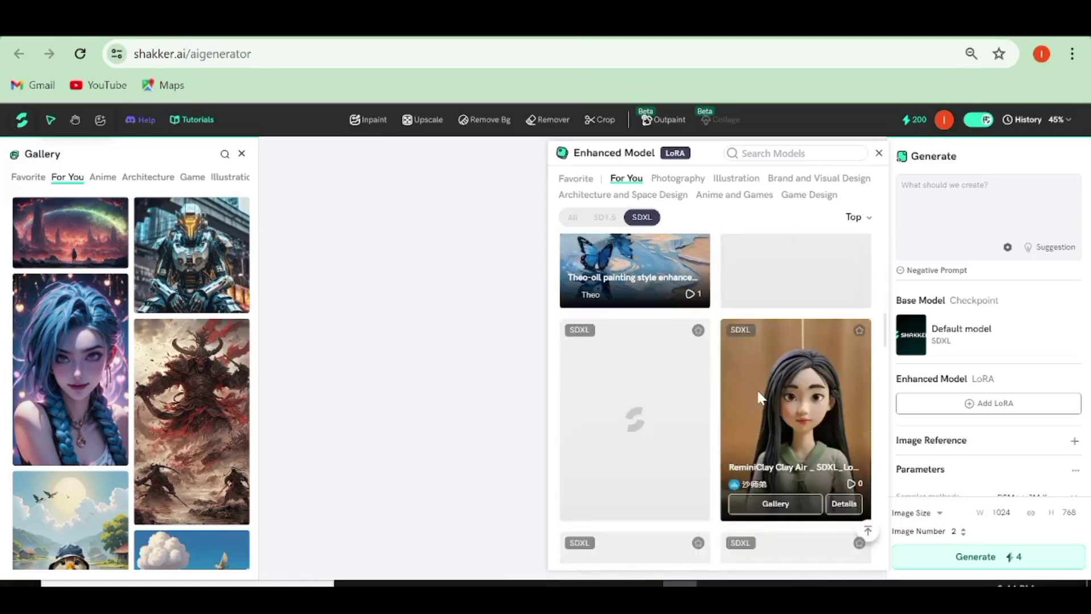
pyautogui.click(955, 425)
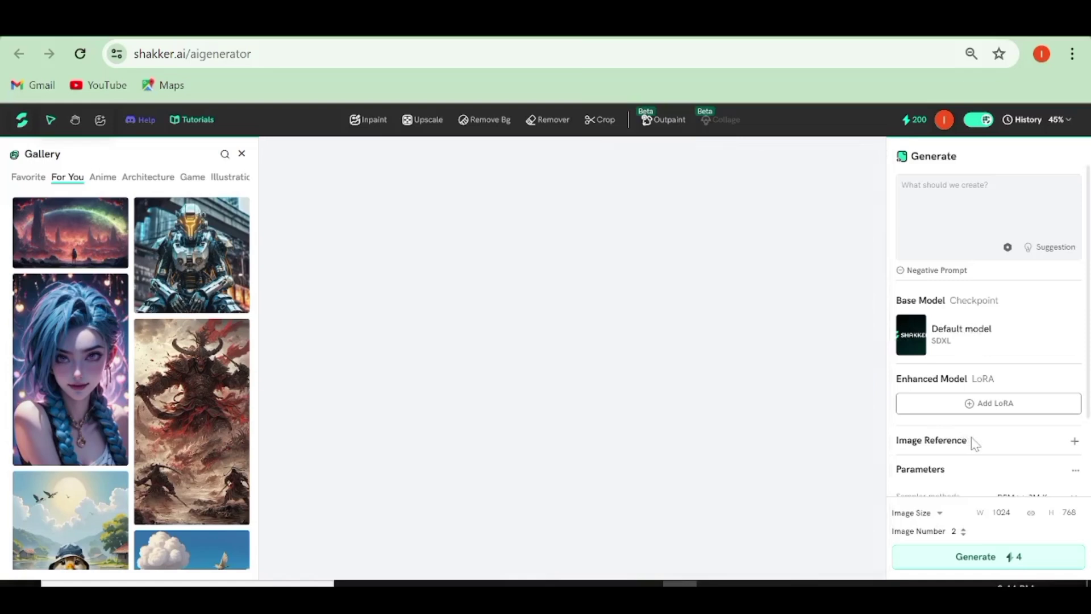
pyautogui.click(1075, 443)
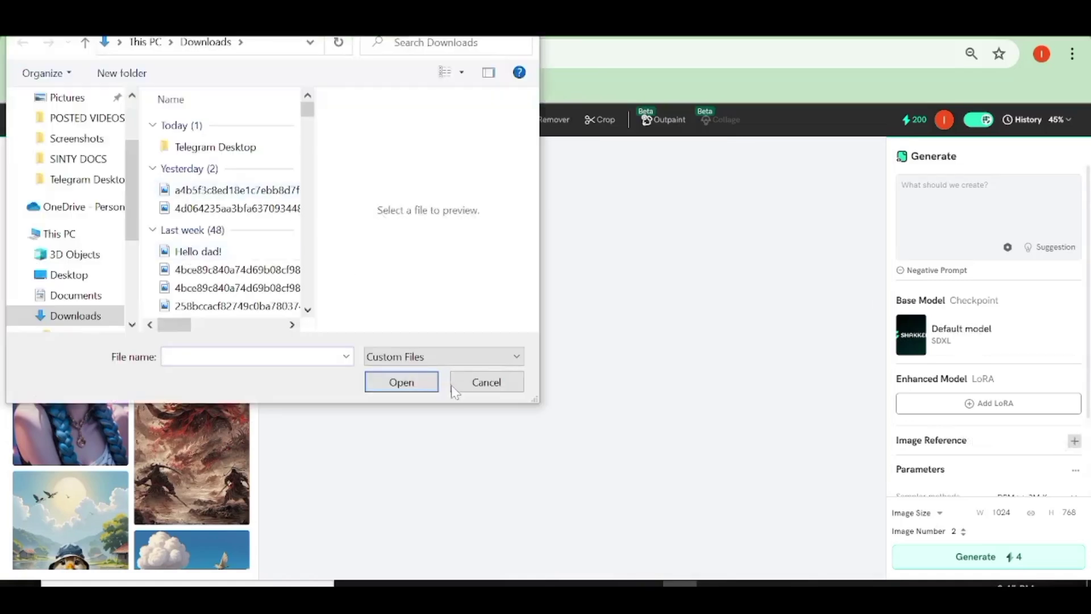
pyautogui.click(485, 381)
pyautogui.scroll(-2, 943, 423)
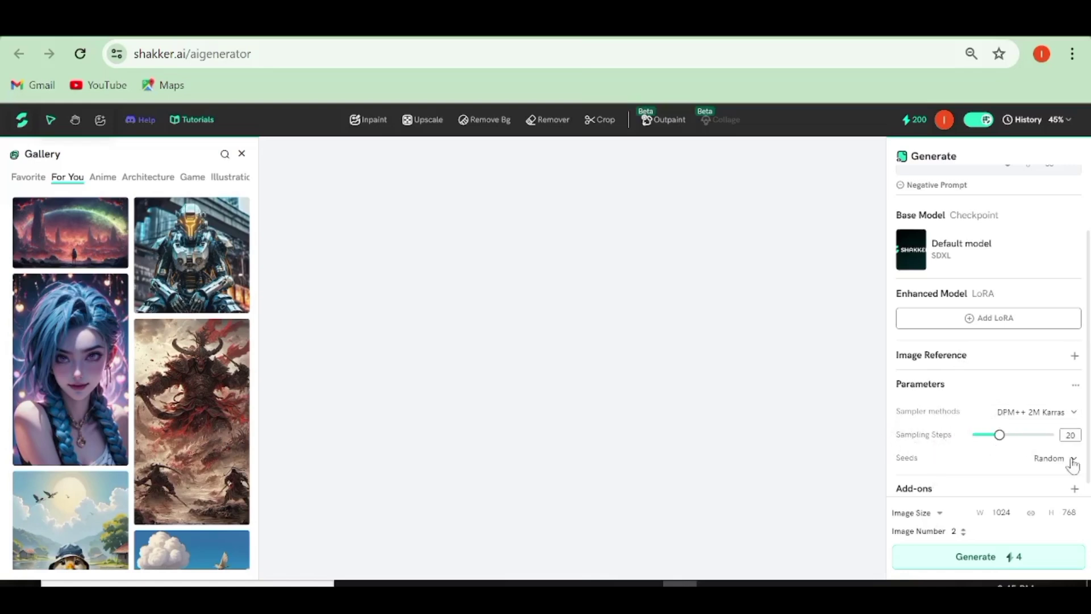
# - Keep Random seeds and the 1024 × 768 size, and set Image Number to 4
pyautogui.scroll(-1, 1051, 430)
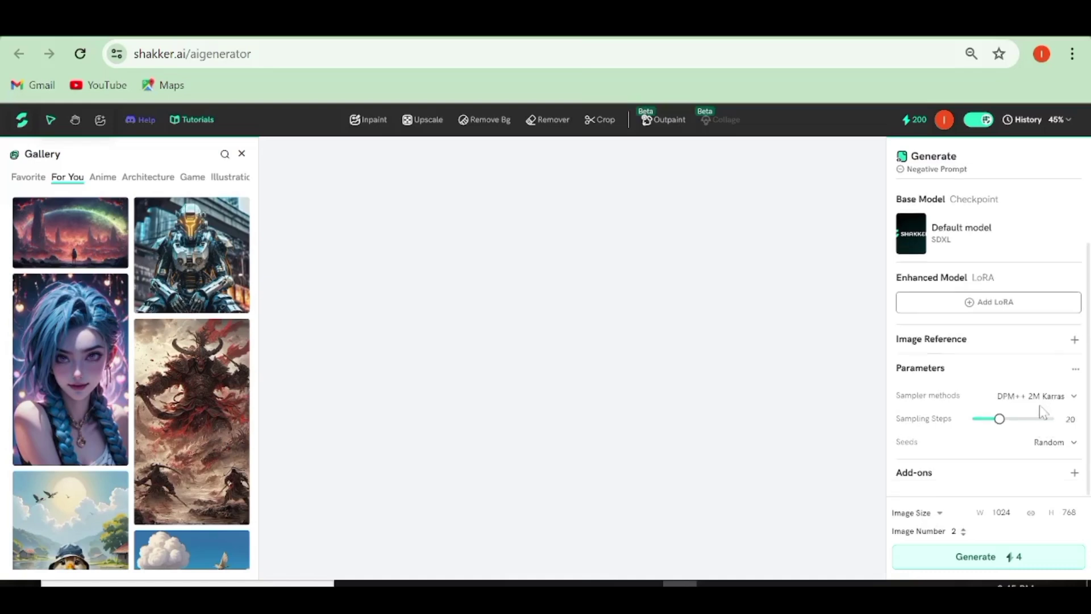
pyautogui.click(1060, 446)
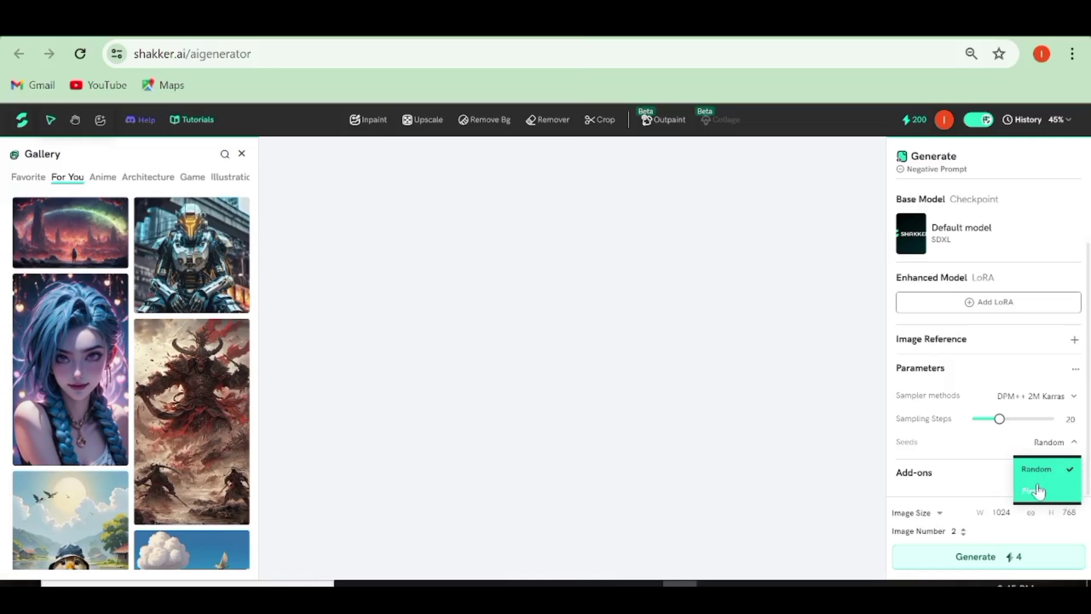
pyautogui.click(940, 513)
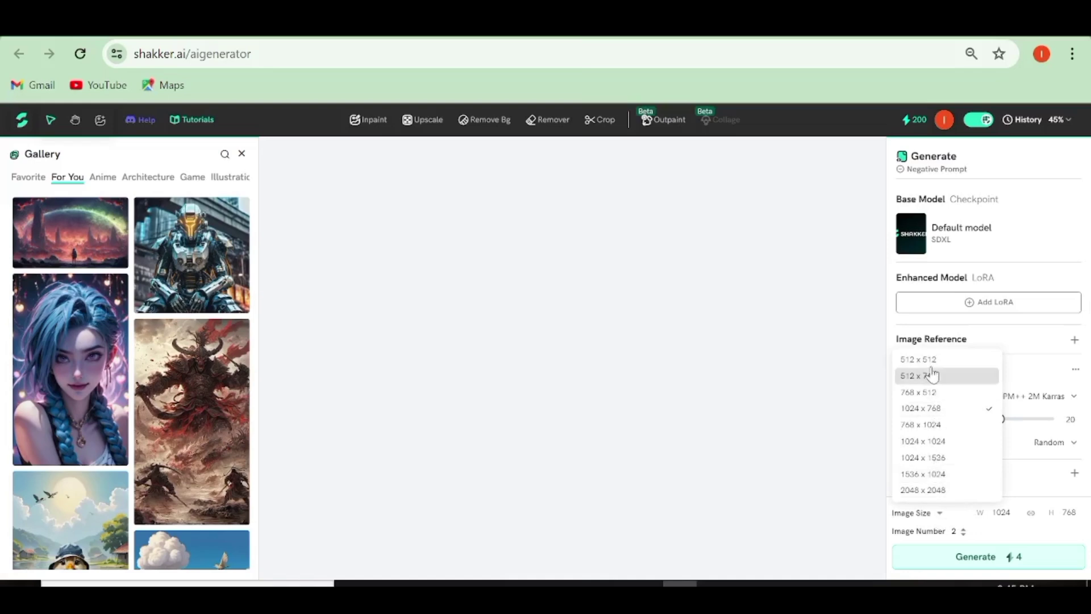
pyautogui.click(964, 535)
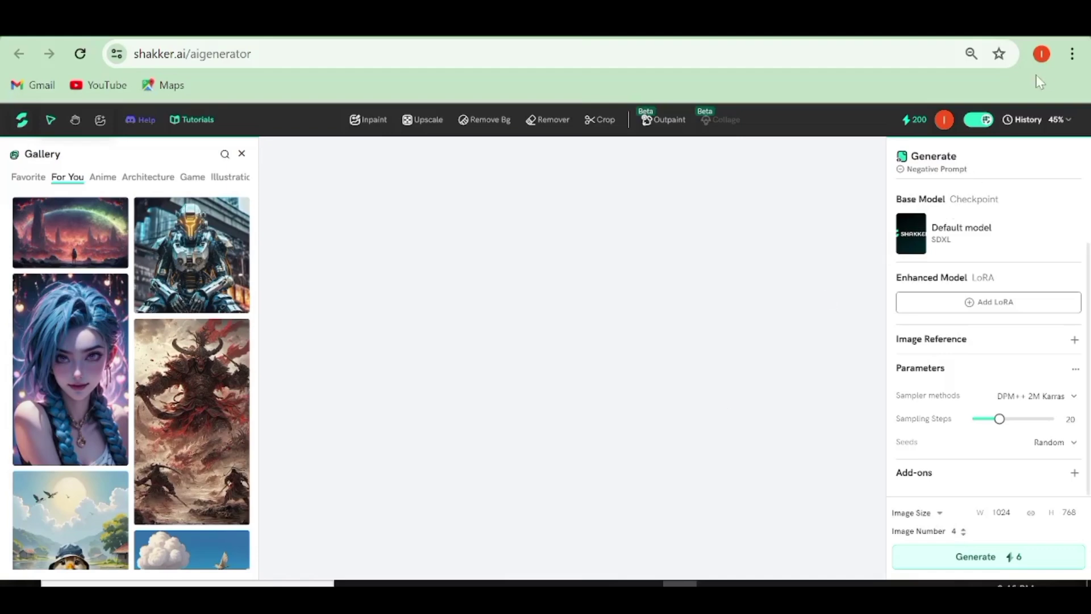
pyautogui.click(906, 121)
pyautogui.scroll(-3, 1021, 353)
pyautogui.scroll(1, 502, 313)
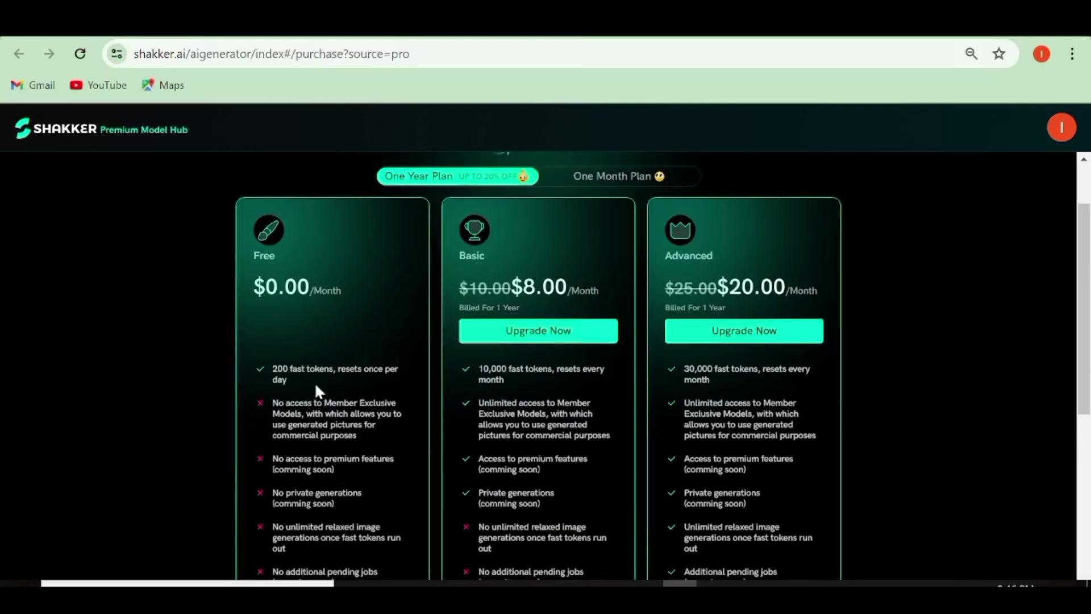
pyautogui.scroll(-2, 325, 379)
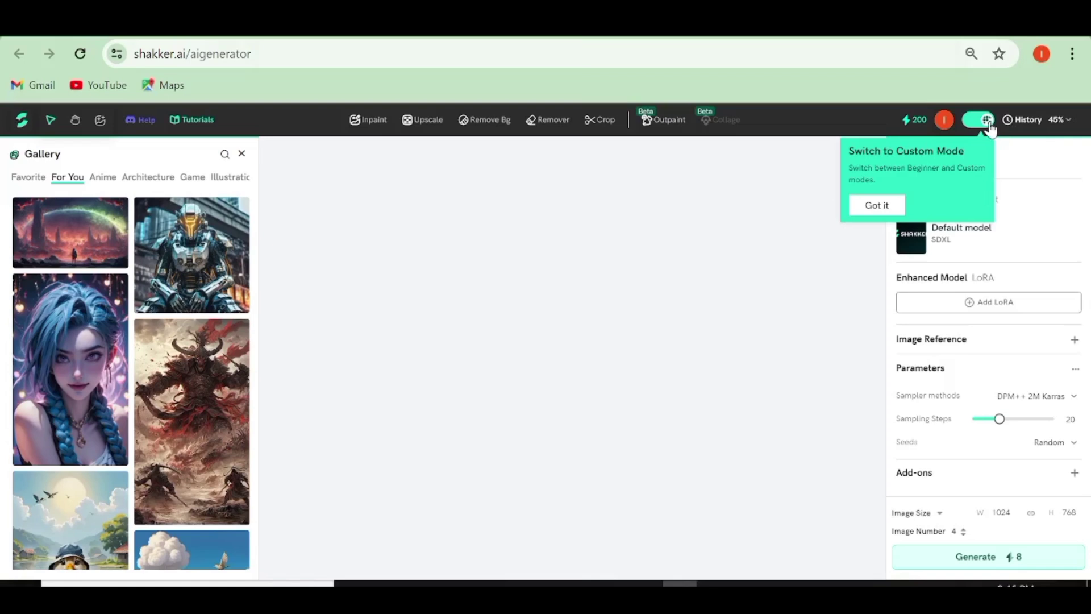
# - Switch to Beginner mode and back to Custom, check History, then open the Learn Shakker tutorial
pyautogui.click(988, 124)
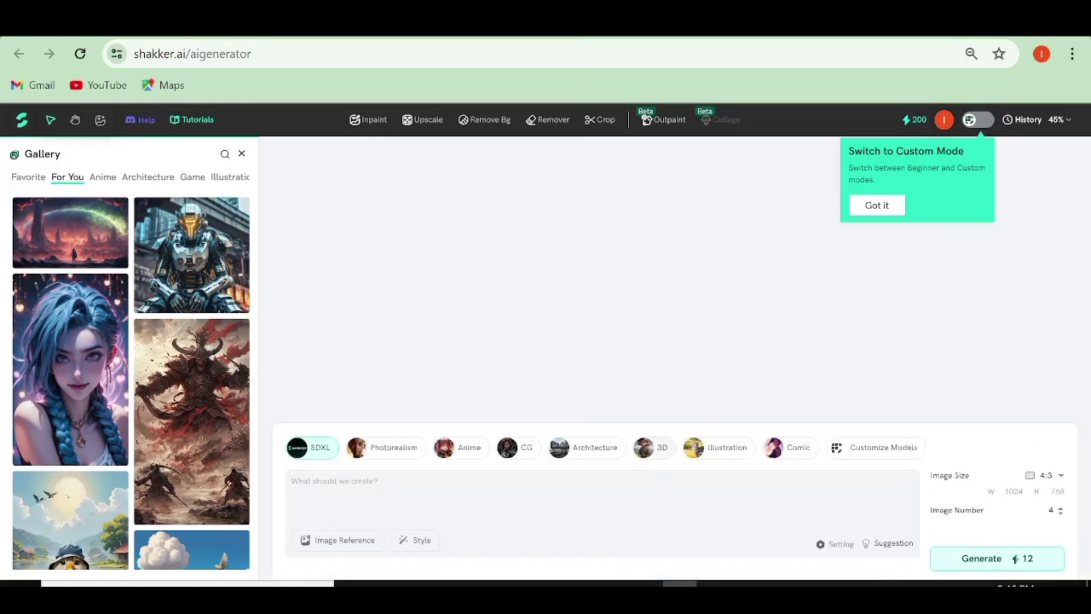
pyautogui.click(982, 124)
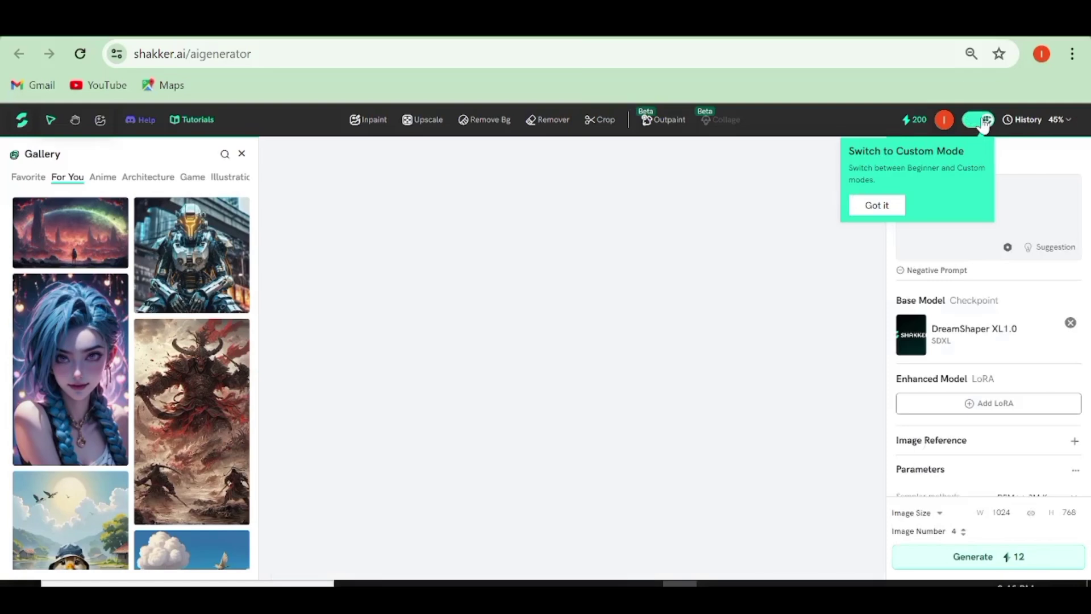
pyautogui.click(877, 205)
pyautogui.click(1028, 121)
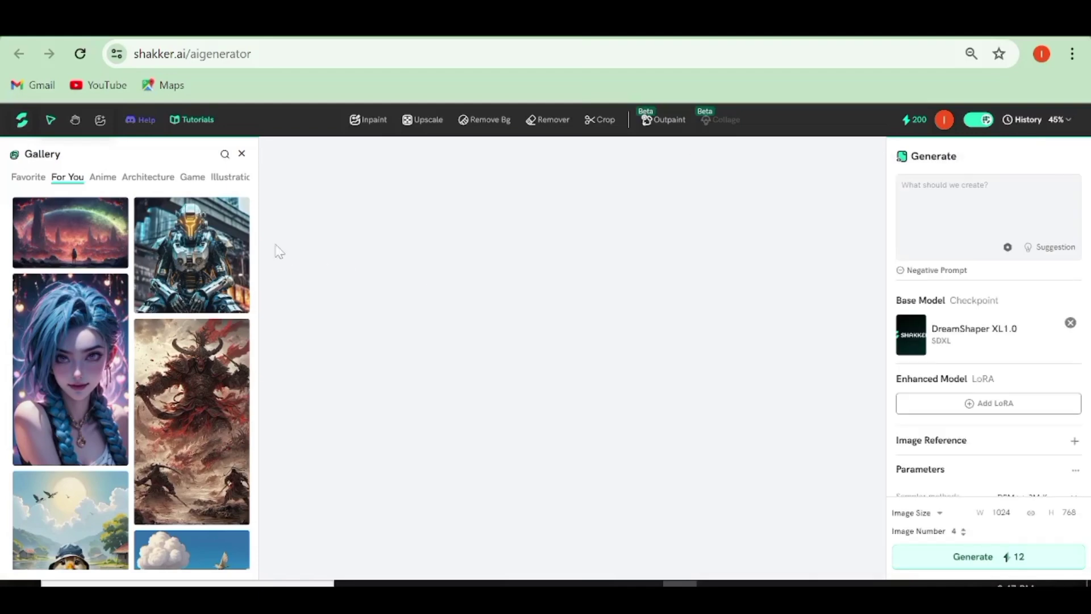
pyautogui.click(196, 120)
# - Scroll the Learn Shakker outline and document down to the Control-nets section
pyautogui.scroll(-7, 182, 332)
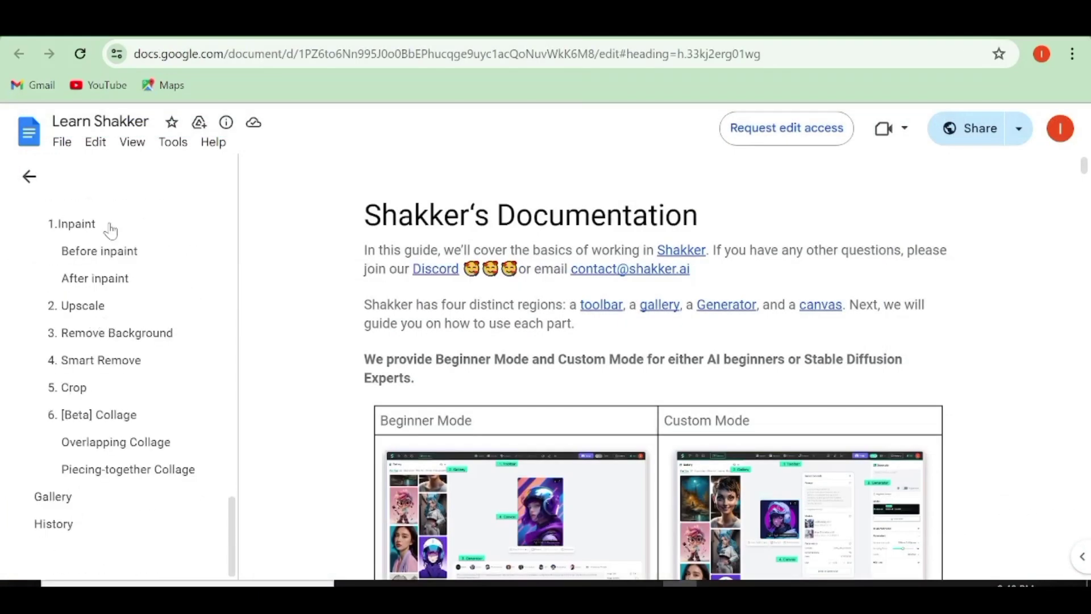
pyautogui.scroll(-5, 659, 370)
pyautogui.scroll(-15, 659, 369)
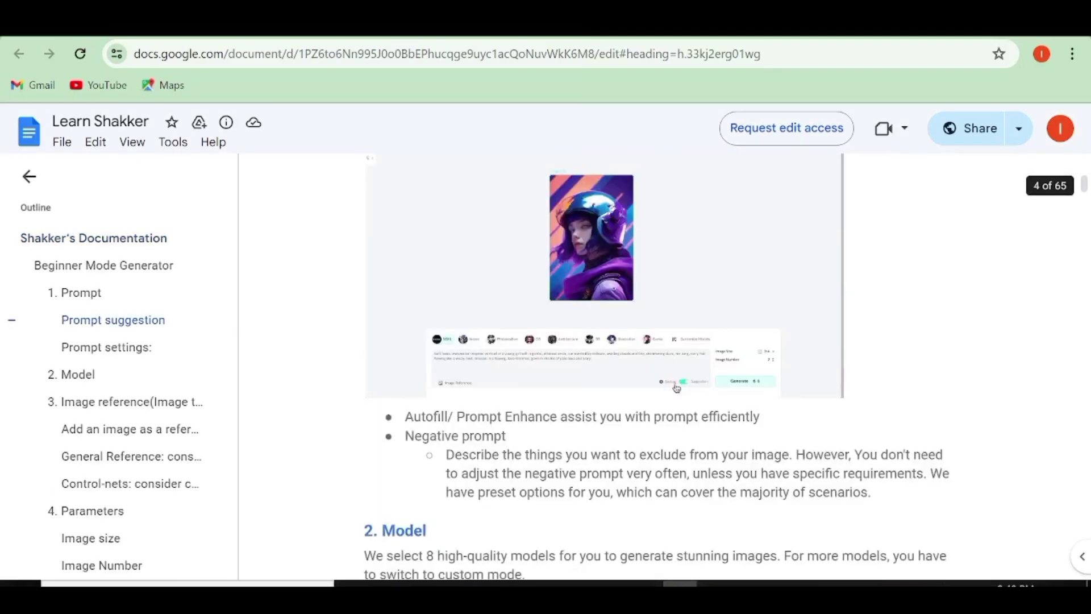
pyautogui.scroll(-15, 659, 370)
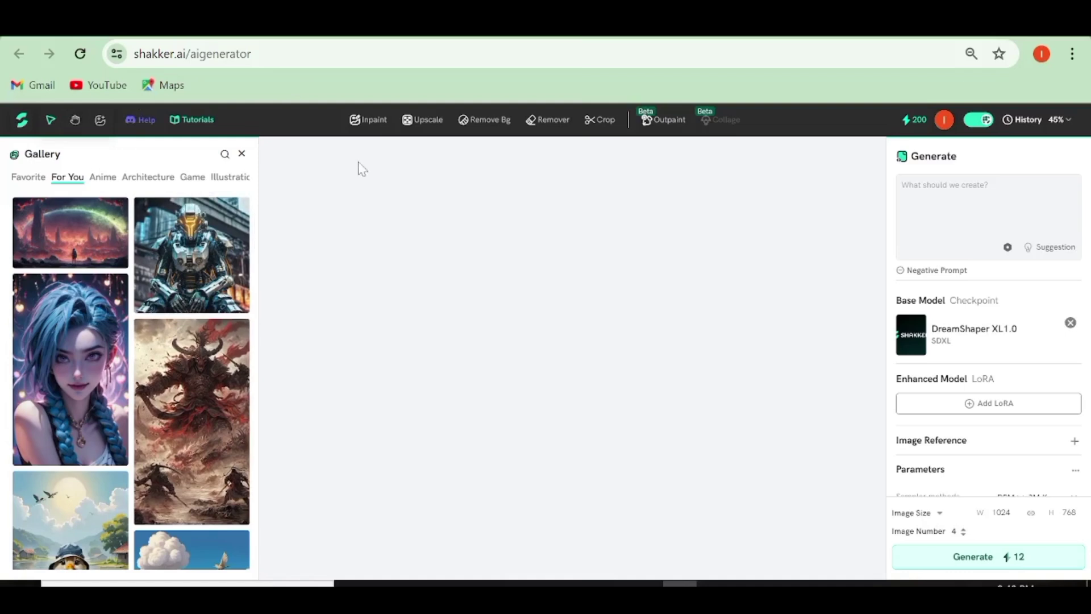
# - Back in the generator, view the Inpaint, Upscale, Remove Bg, Remover, Crop and Outpaint tool cards
pyautogui.moveTo(364, 137)
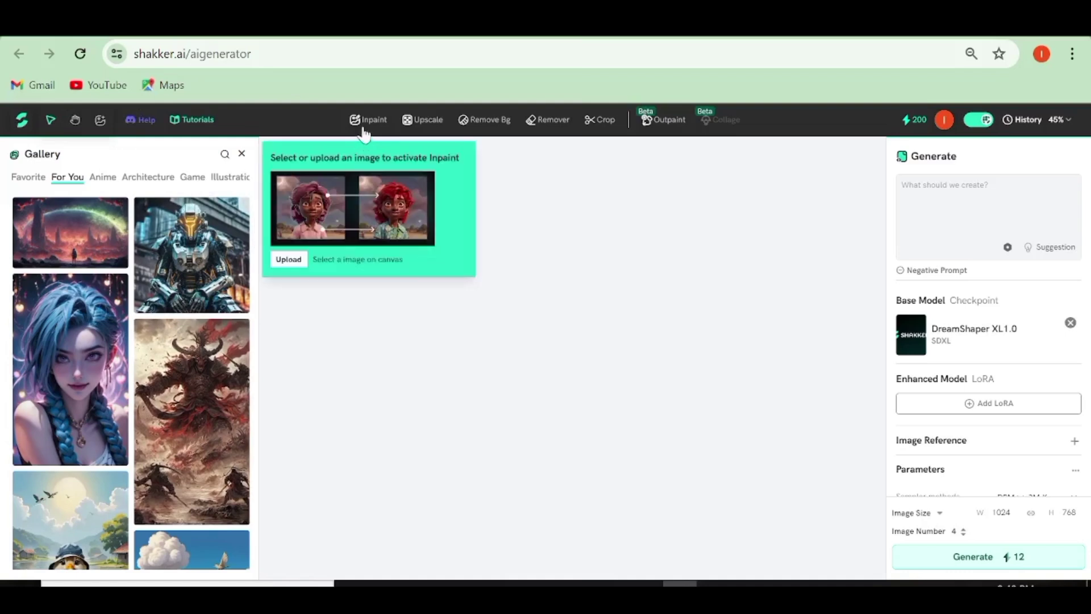
pyautogui.moveTo(733, 139)
pyautogui.moveTo(410, 120)
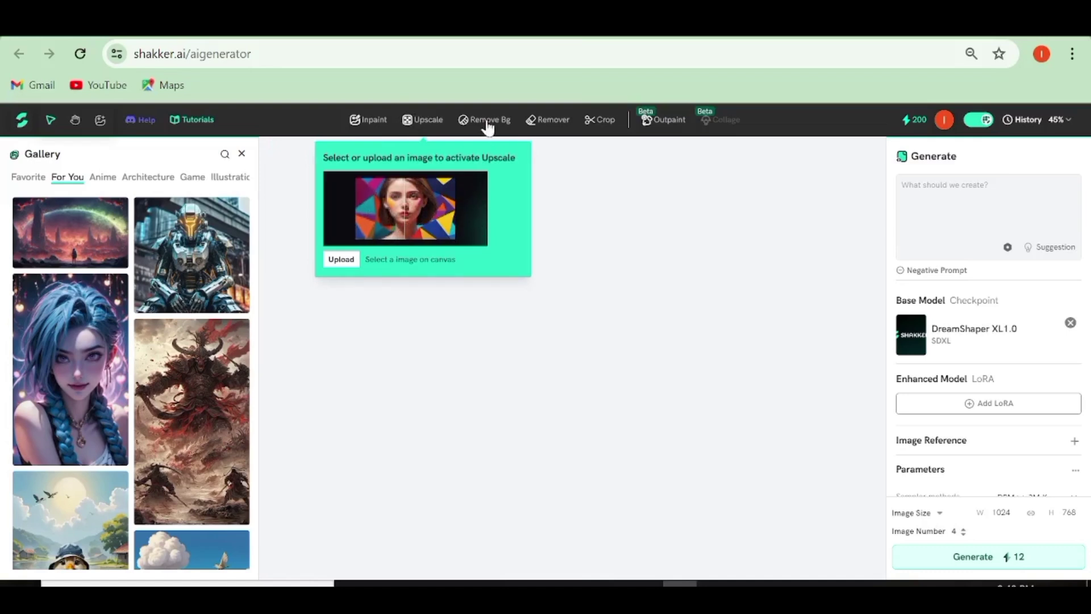
pyautogui.moveTo(484, 120)
pyautogui.moveTo(543, 125)
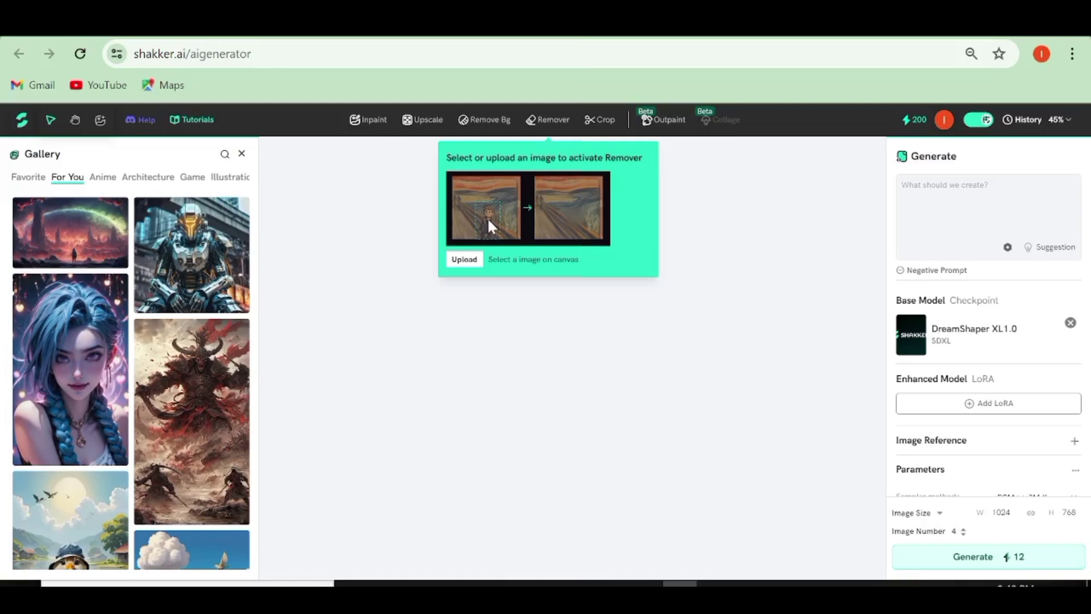
pyautogui.moveTo(598, 130)
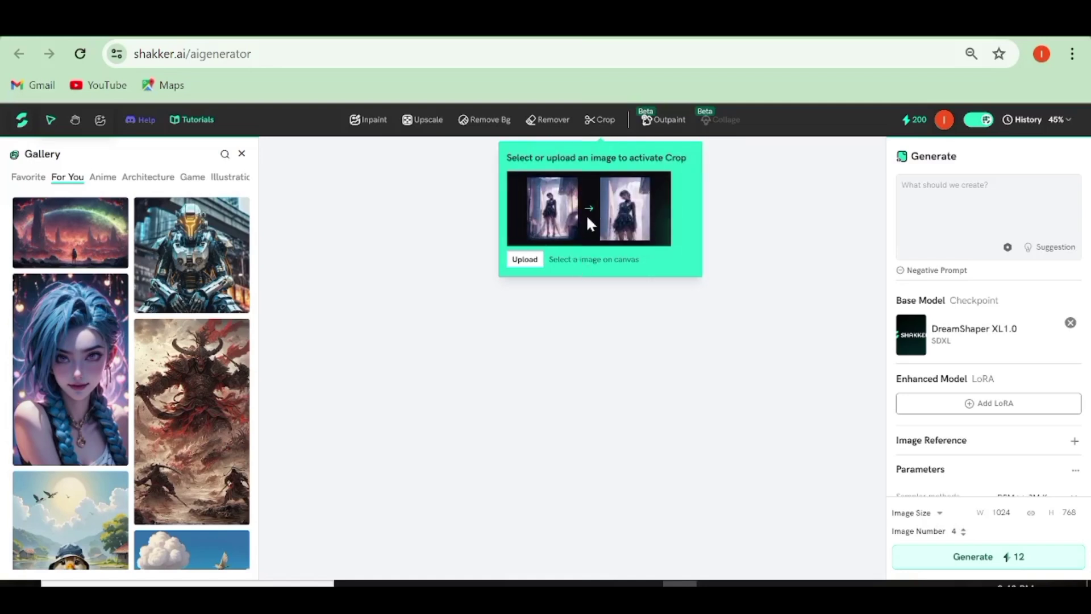
pyautogui.moveTo(654, 122)
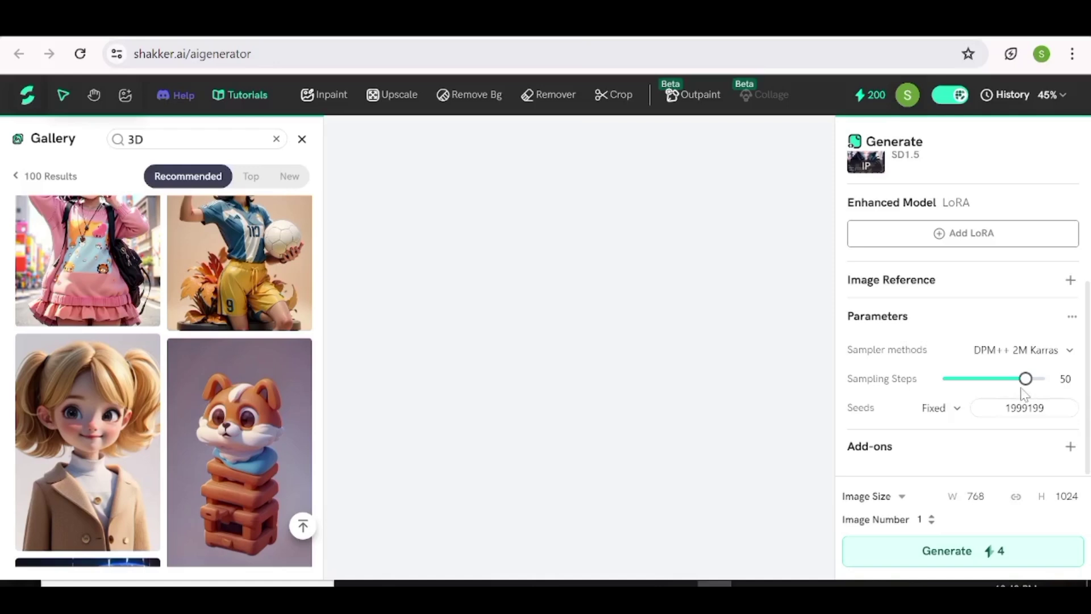
pyautogui.scroll(4, 1024, 394)
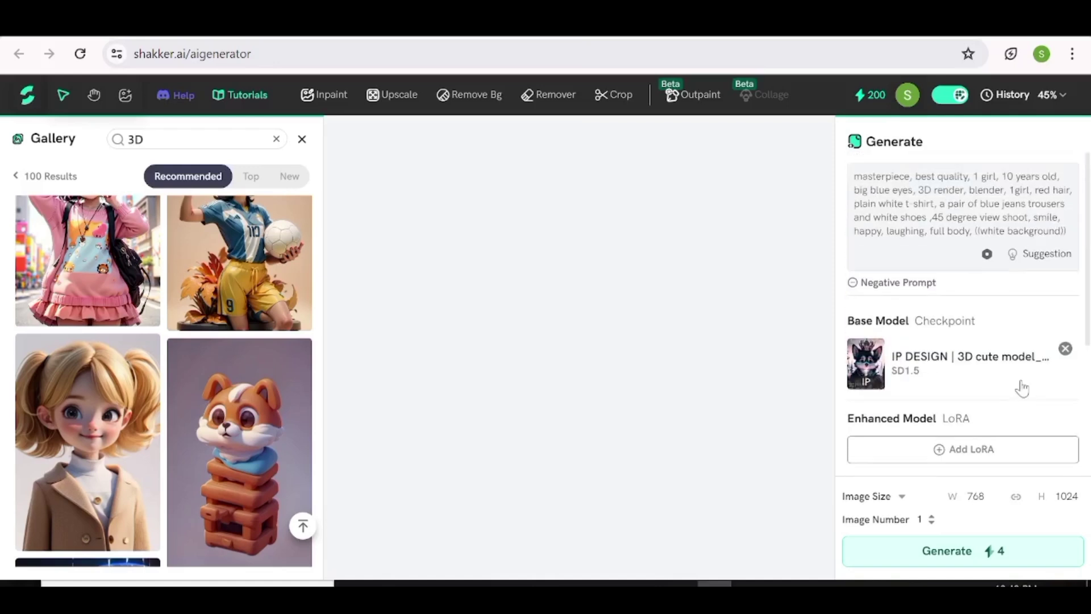
# - Check the preset negative prompt, raise the Image Number, and generate new red-haired girl images
pyautogui.click(894, 285)
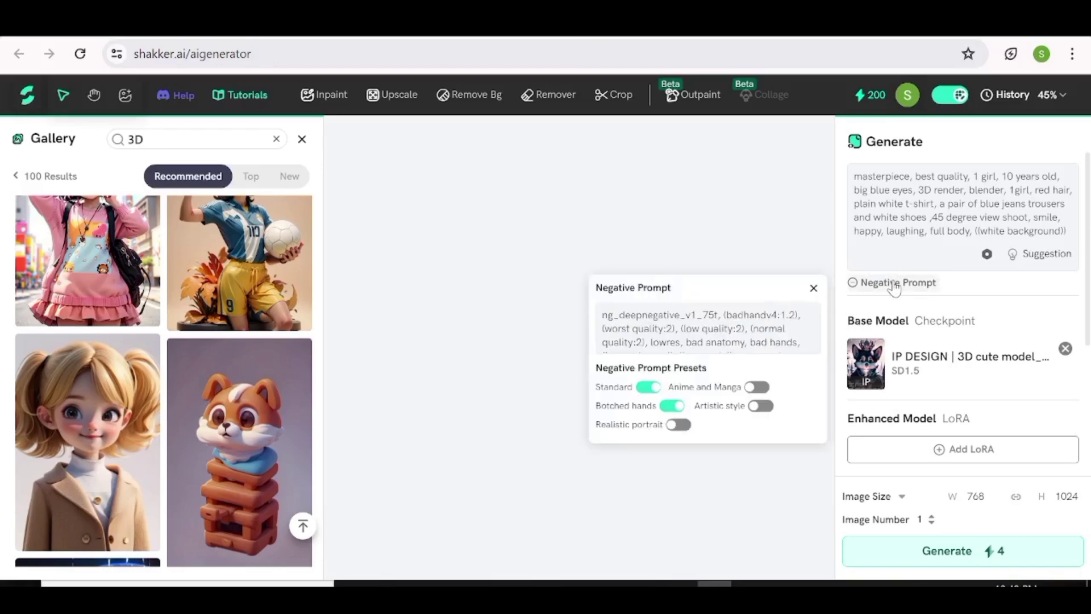
pyautogui.click(735, 198)
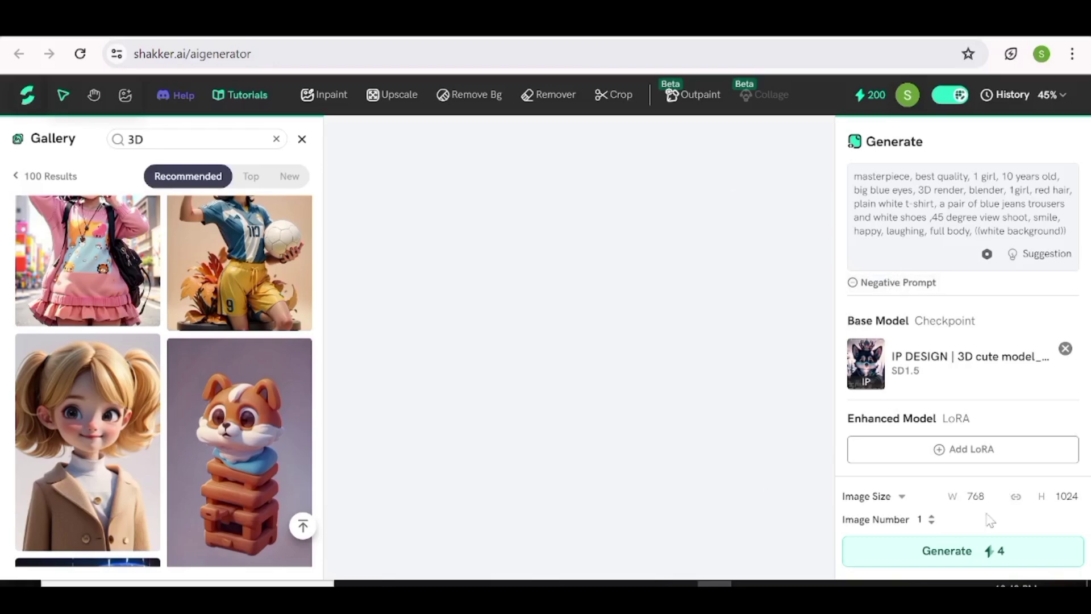
pyautogui.scroll(-4, 1009, 339)
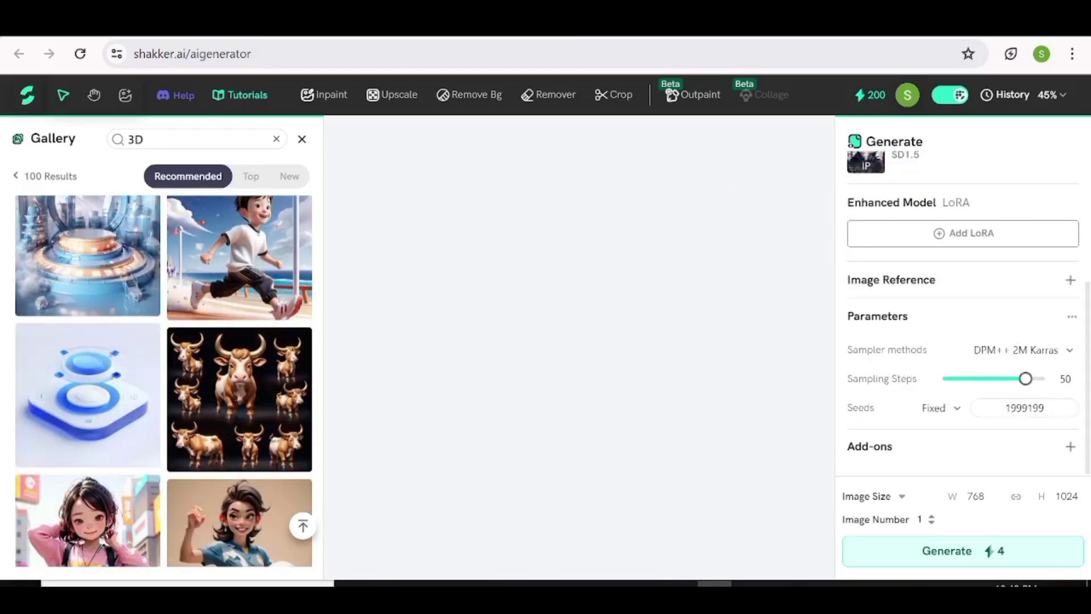
pyautogui.moveTo(1026, 380)
pyautogui.click(931, 518)
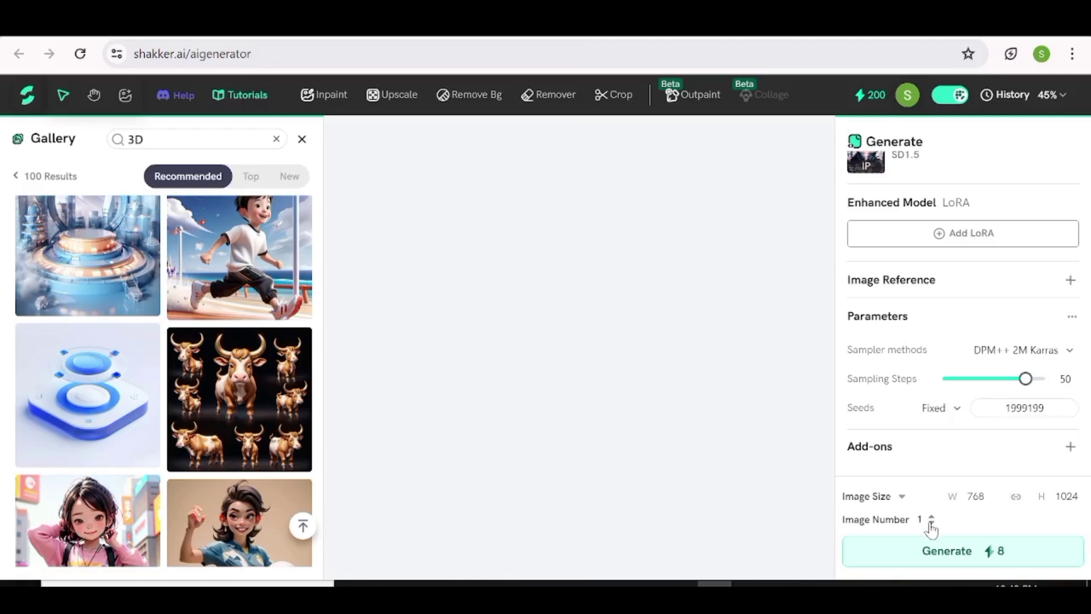
pyautogui.click(1000, 554)
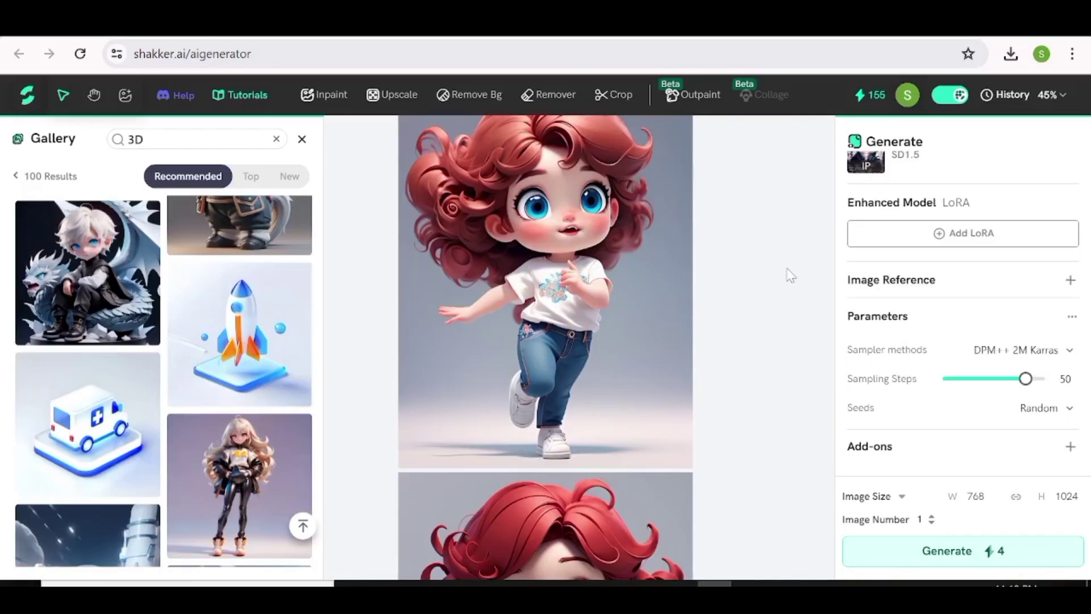
# - Replace 'holding a glass of milk' in the prompt with an open-arms standing pose and generate
pyautogui.scroll(-3, 790, 301)
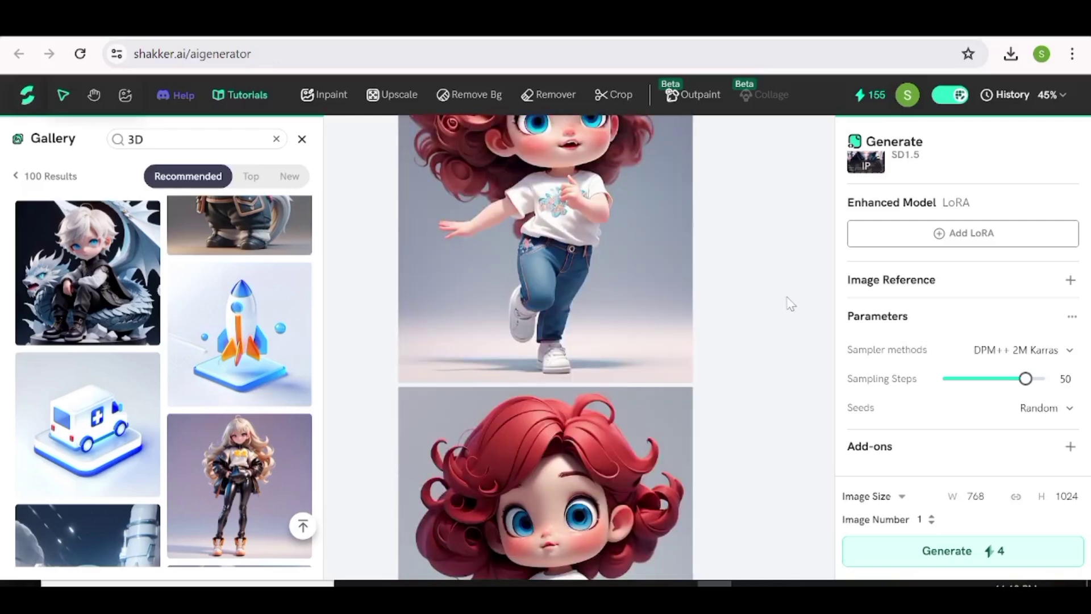
pyautogui.scroll(-2, 791, 304)
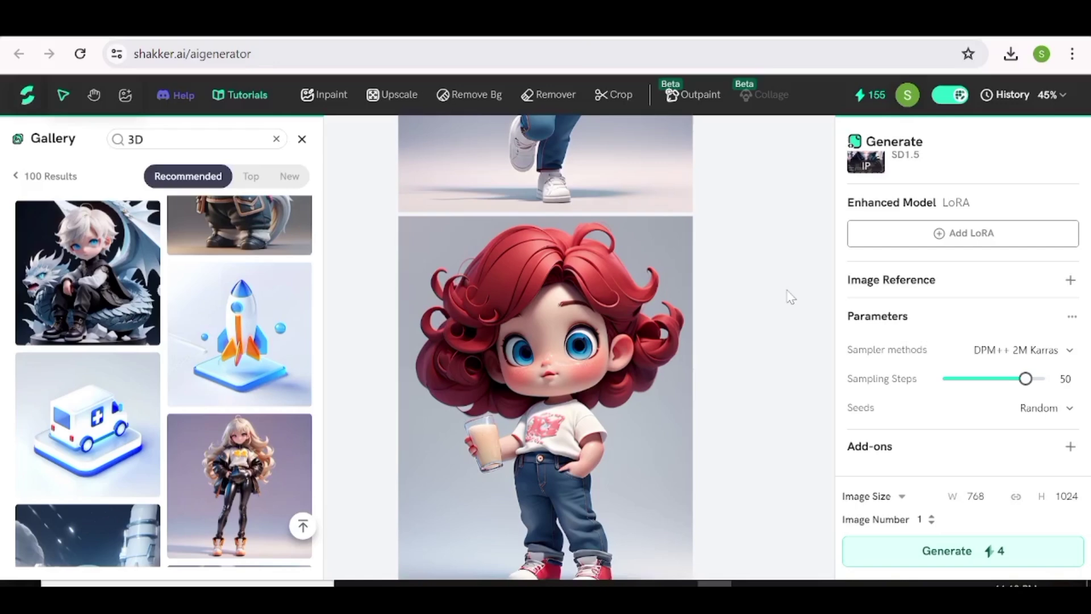
pyautogui.scroll(3, 790, 297)
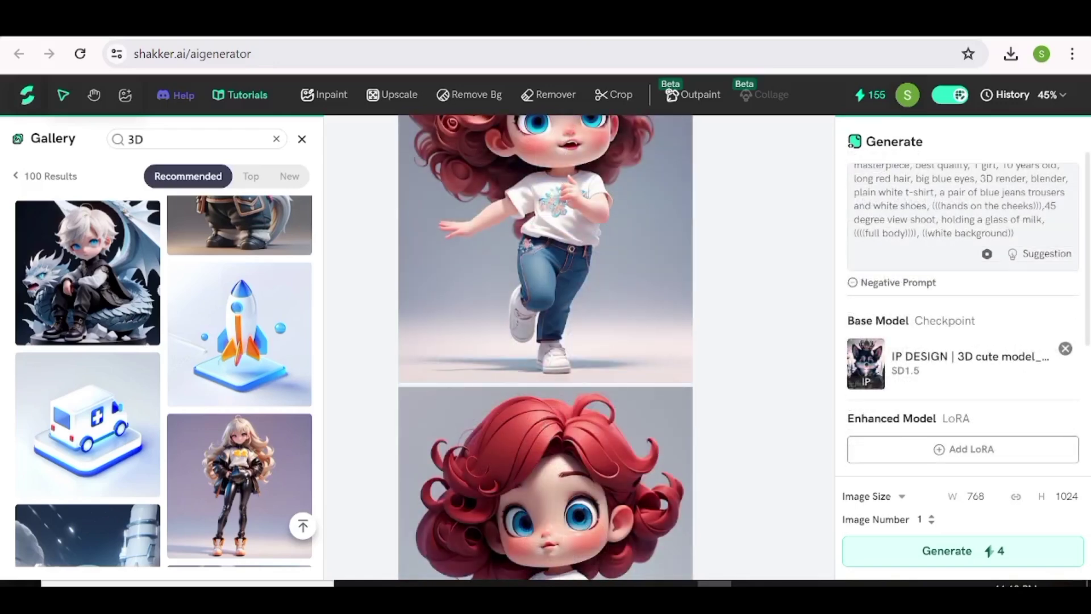
pyautogui.moveTo(1044, 220); pyautogui.dragTo(953, 220)
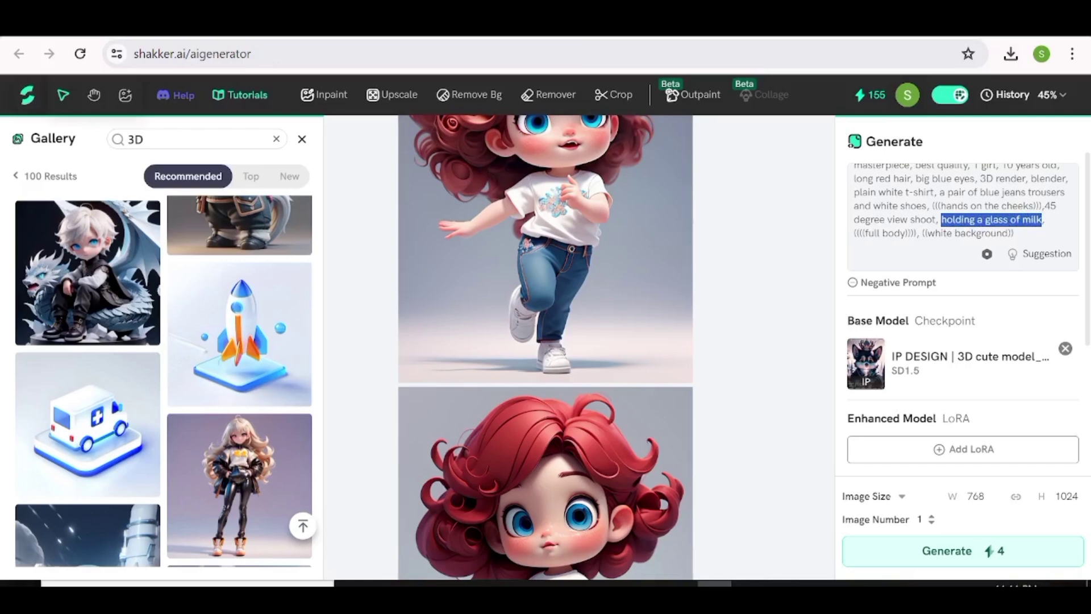
pyautogui.write('c, ((((full body)))), ((white')
pyautogui.scroll(-4, 963, 398)
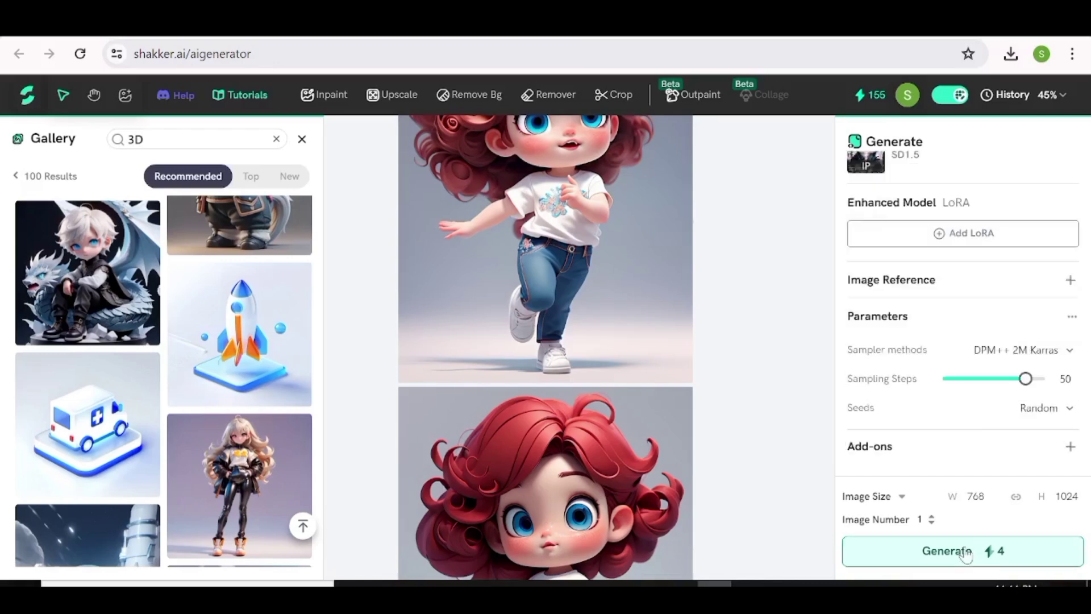
pyautogui.click(966, 554)
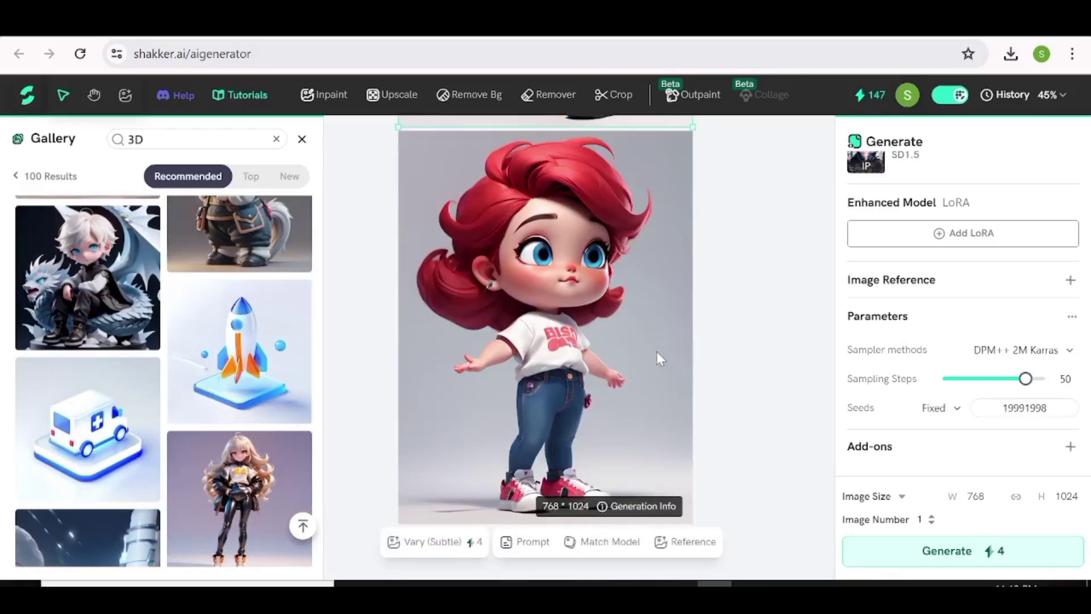
# - Scroll the canvas to compare the open-arms girl with the earlier running and milk-holding images
pyautogui.scroll(5, 725, 382)
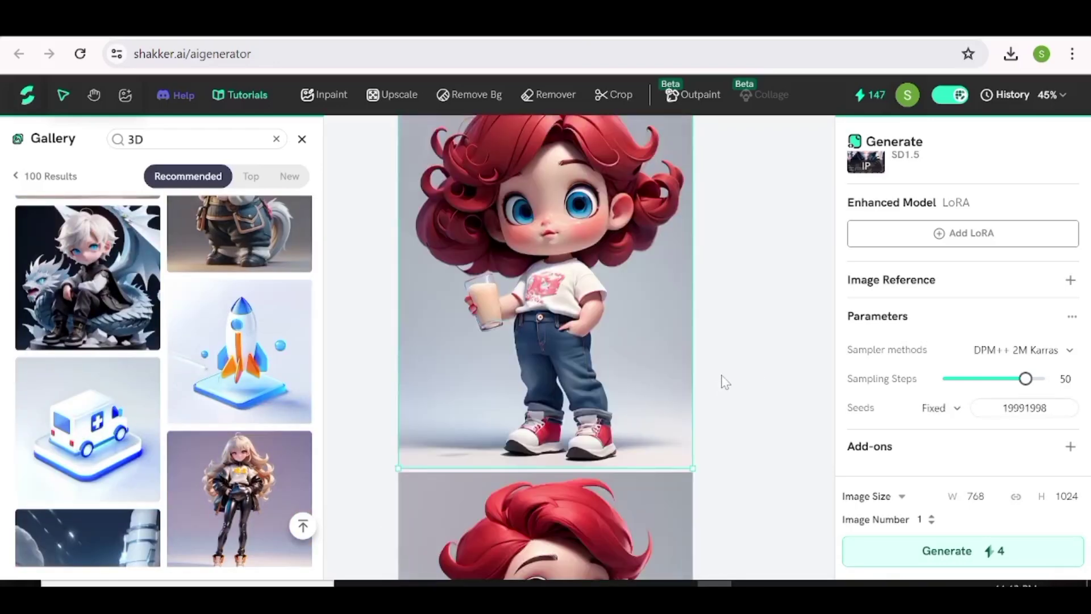
pyautogui.scroll(5, 728, 379)
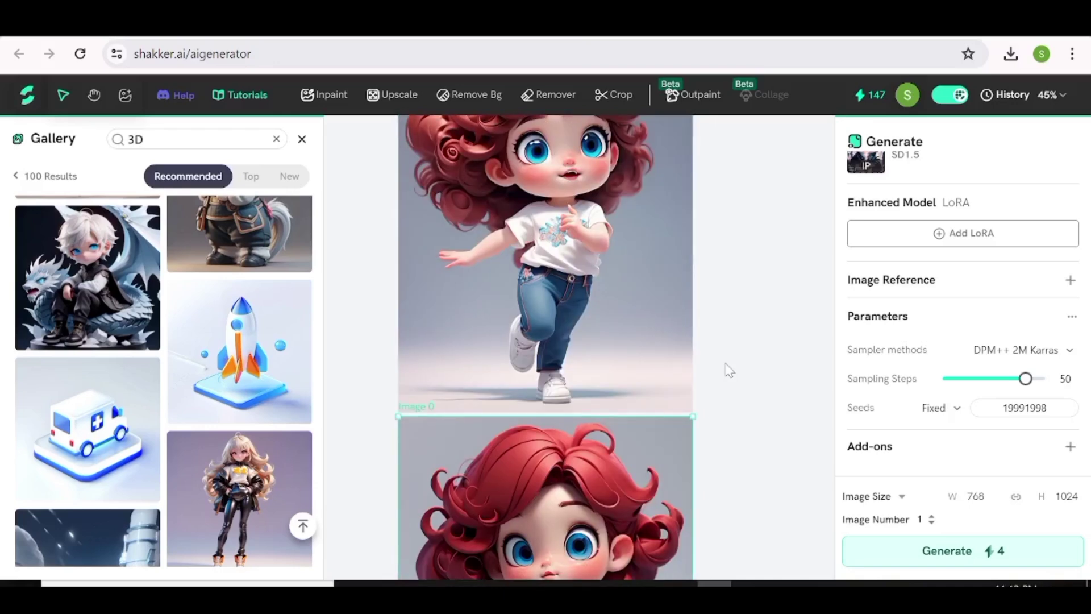
pyautogui.scroll(2, 730, 371)
pyautogui.scroll(-9, 730, 370)
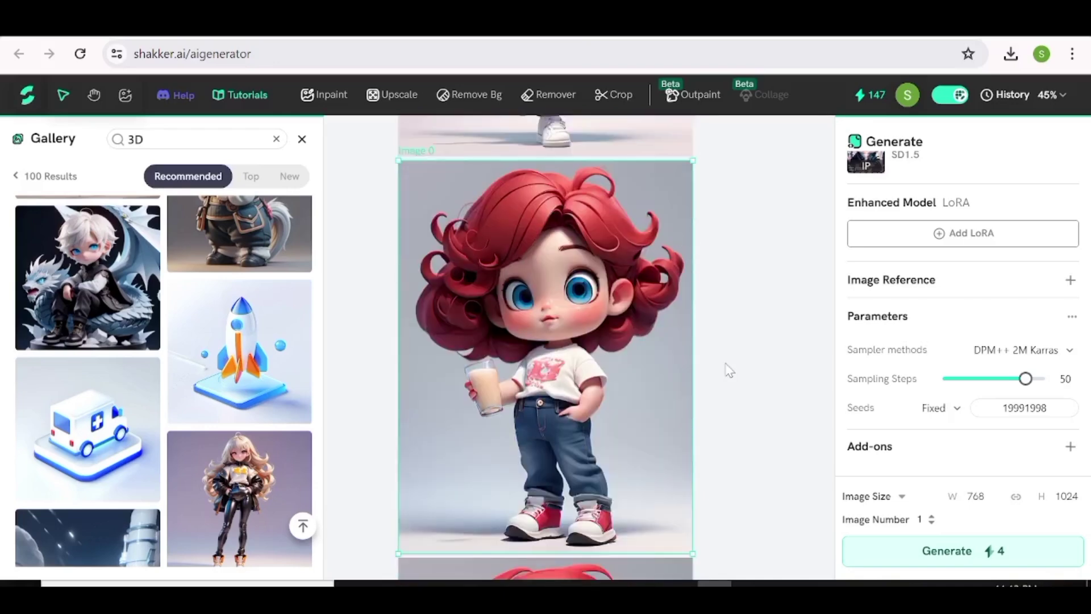
pyautogui.scroll(-4, 730, 370)
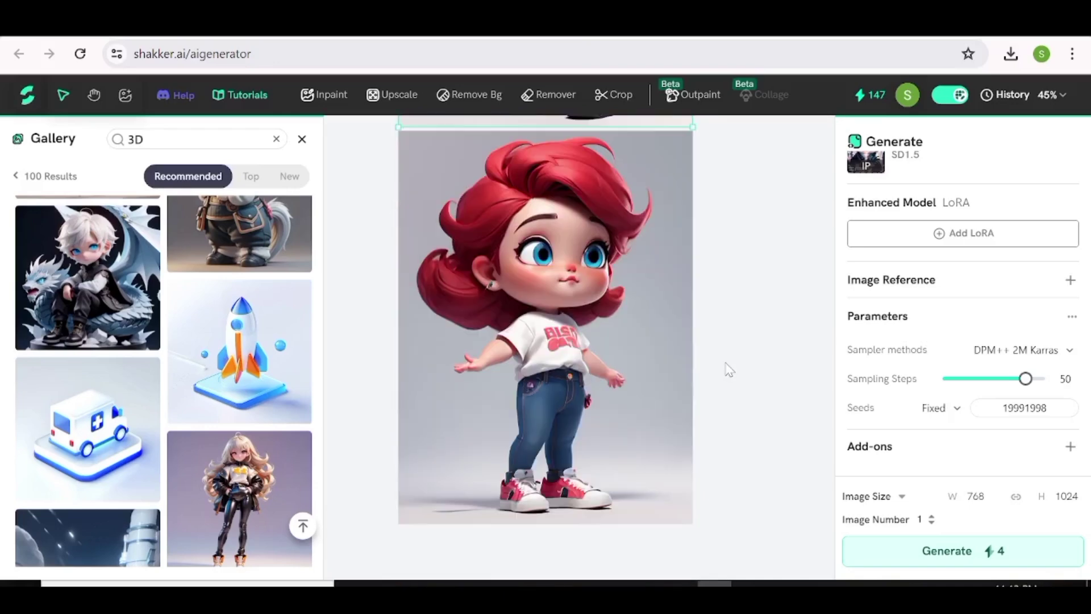
pyautogui.scroll(4, 963, 341)
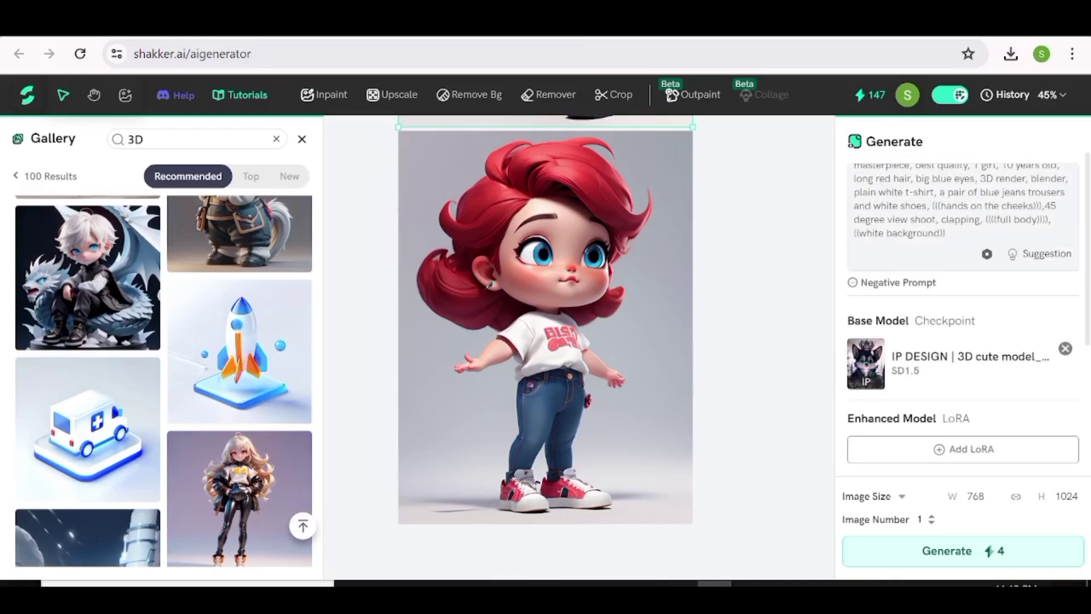
# - Replace the clapping action with 'looking happy and laughing' and generate that version
pyautogui.moveTo(981, 219); pyautogui.dragTo(937, 219)
pyautogui.write('looking happy and laughing')
pyautogui.click(936, 220)
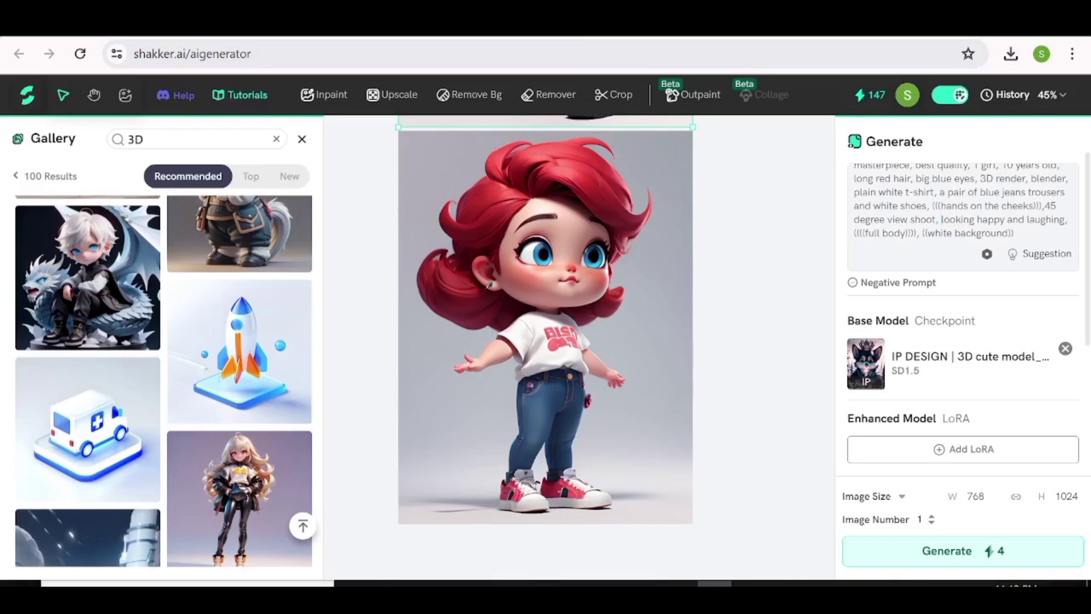
pyautogui.click(949, 555)
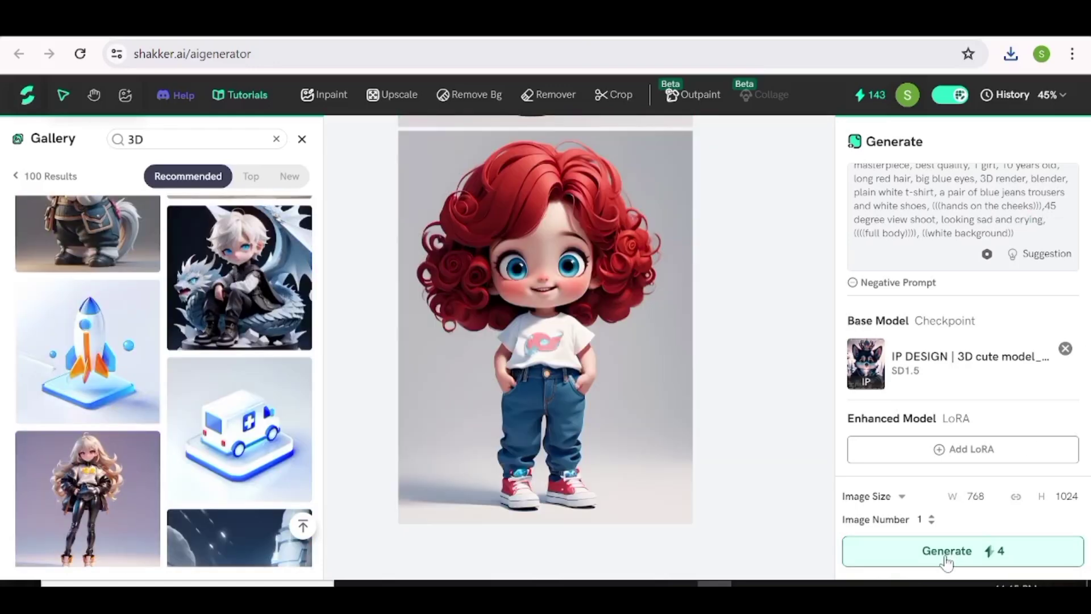
# - Generate the sad, crying version of the girl and download it
pyautogui.click(946, 554)
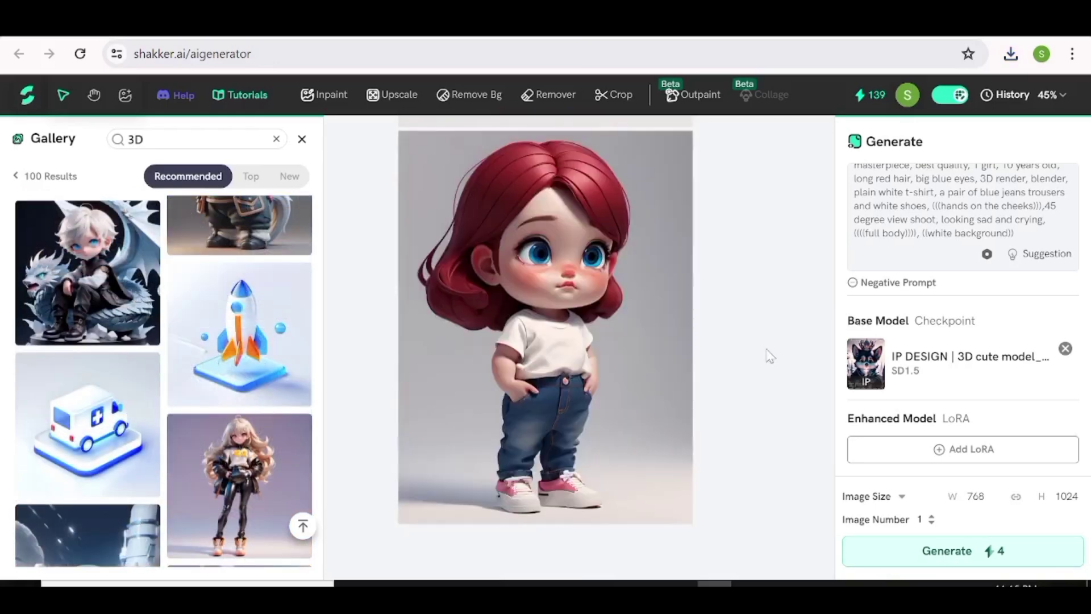
pyautogui.moveTo(524, 283)
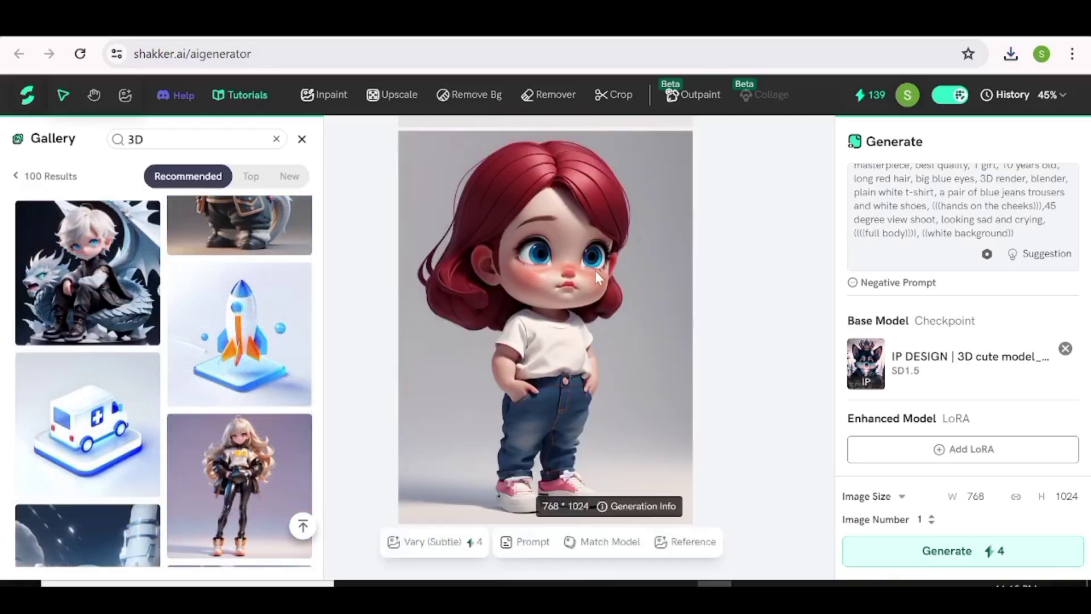
pyautogui.rightClick(632, 365)
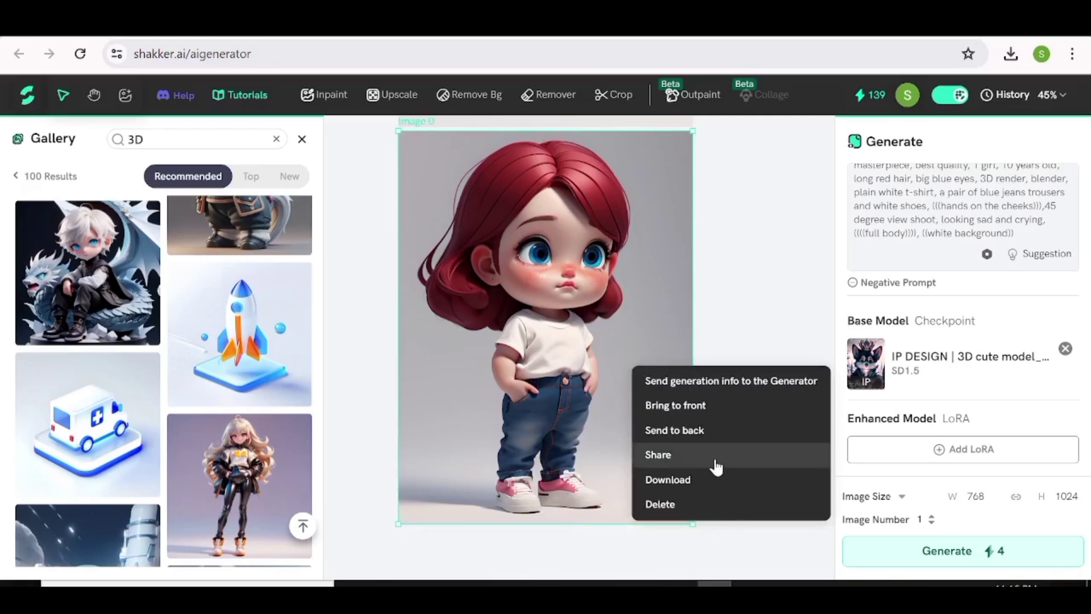
pyautogui.click(694, 484)
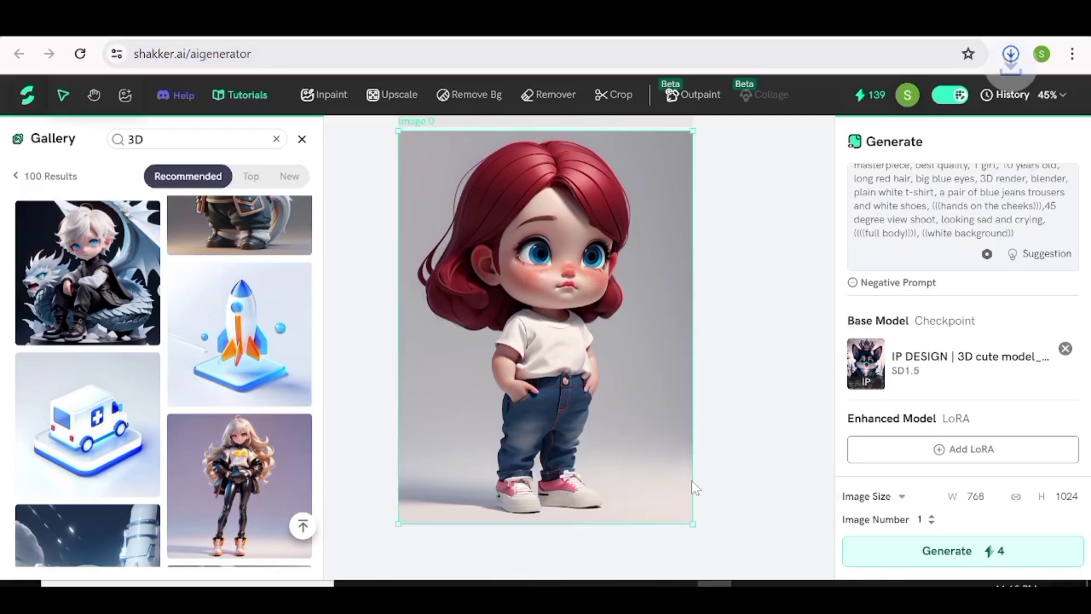
# - Download the running-girl image, then open the shoe-lace image in Inpaint
pyautogui.rightClick(561, 312)
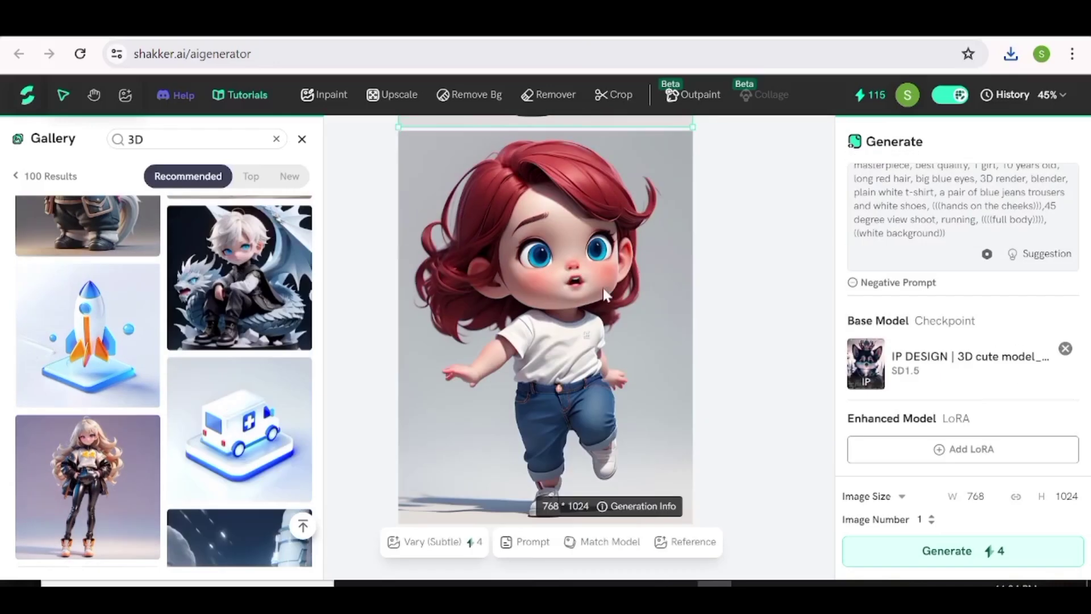
pyautogui.rightClick(602, 290)
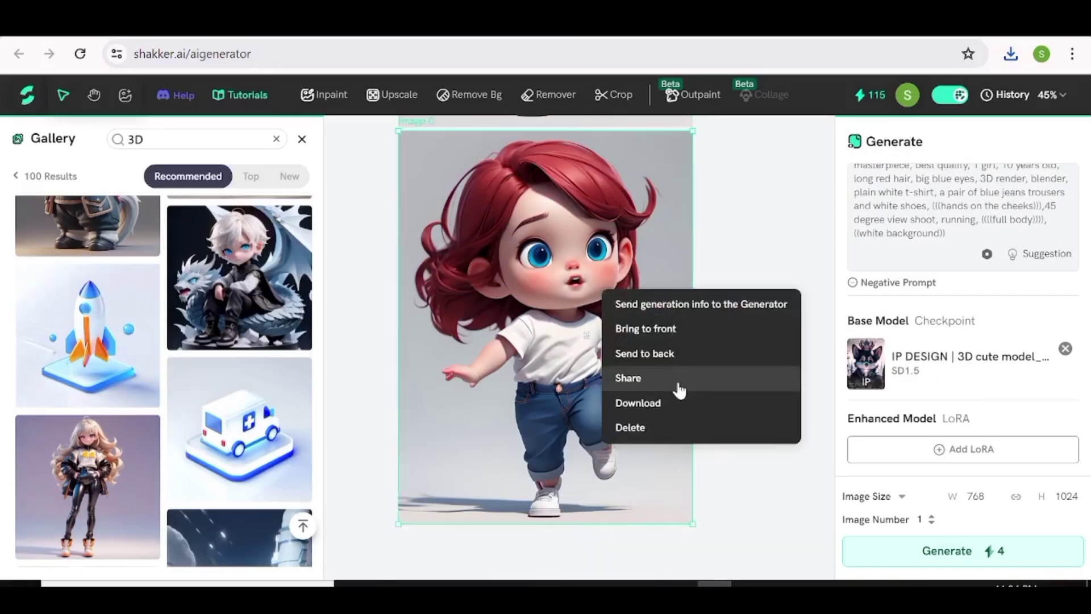
pyautogui.click(676, 403)
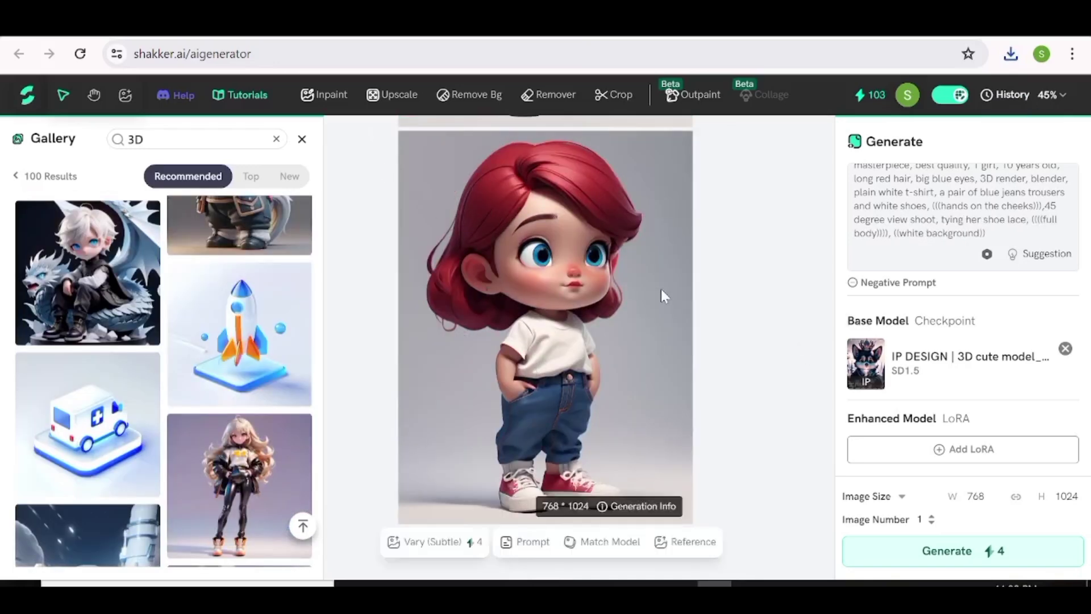
pyautogui.click(666, 291)
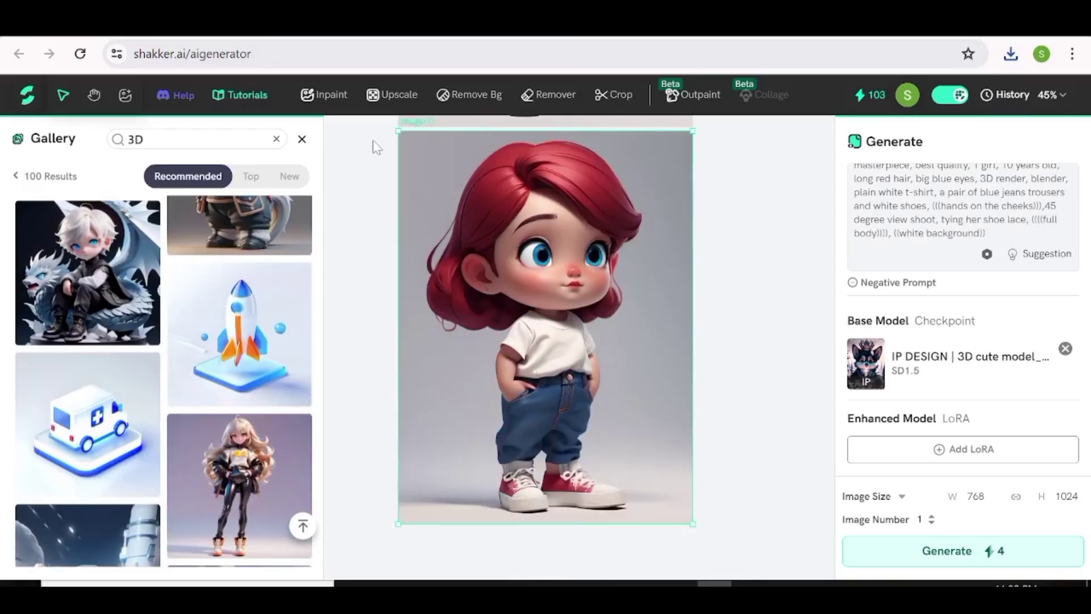
pyautogui.click(322, 101)
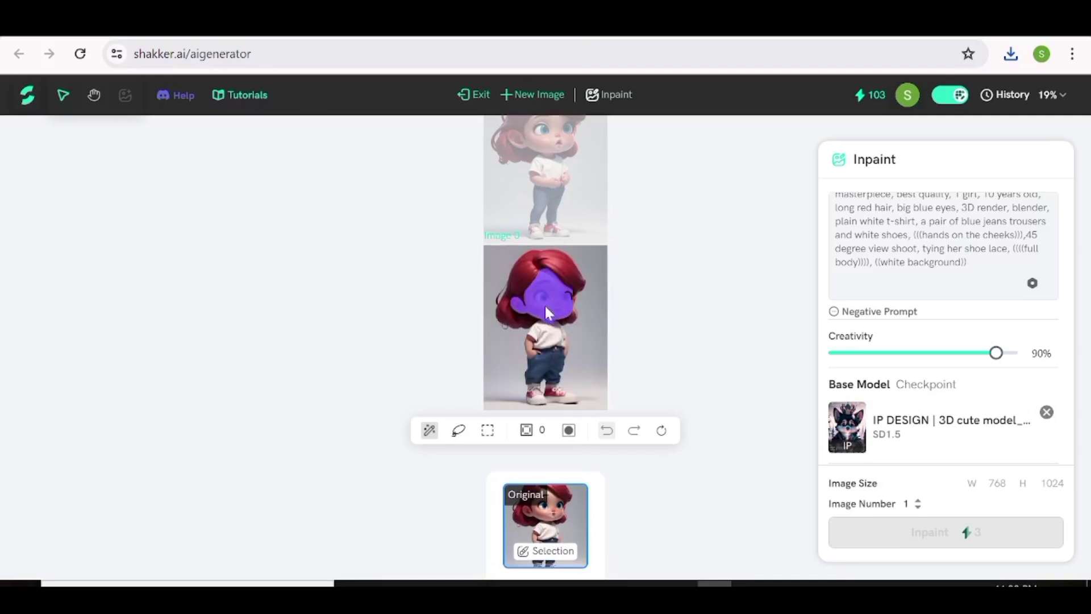
# - Mask the girl's hair and inpaint it with the prompt 'green hair'
pyautogui.click(551, 300)
pyautogui.click(551, 300)
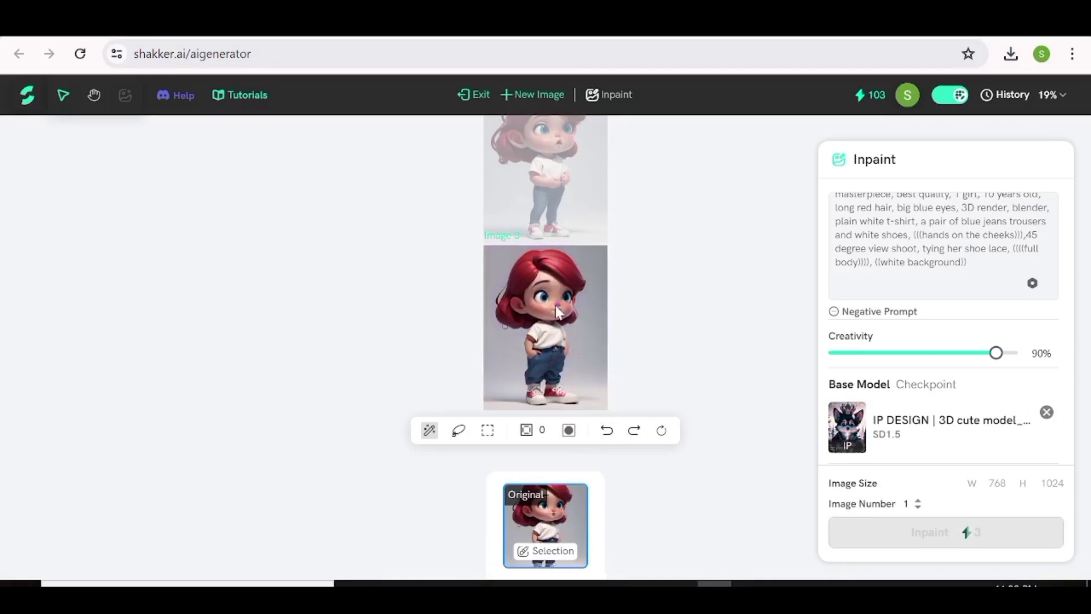
pyautogui.click(566, 276)
pyautogui.moveTo(966, 263); pyautogui.dragTo(828, 200)
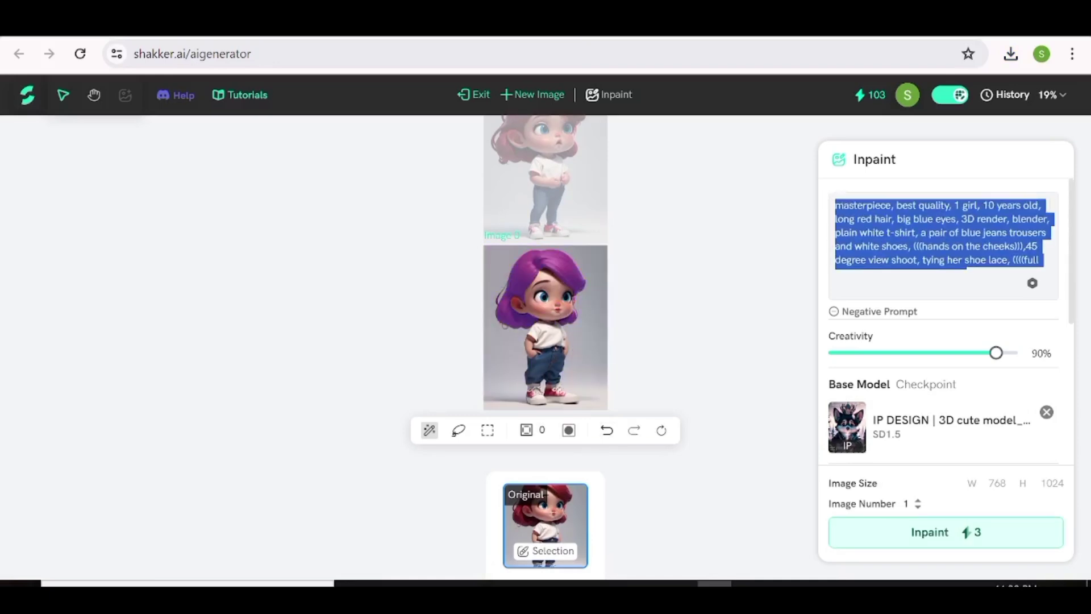
pyautogui.write('green hair')
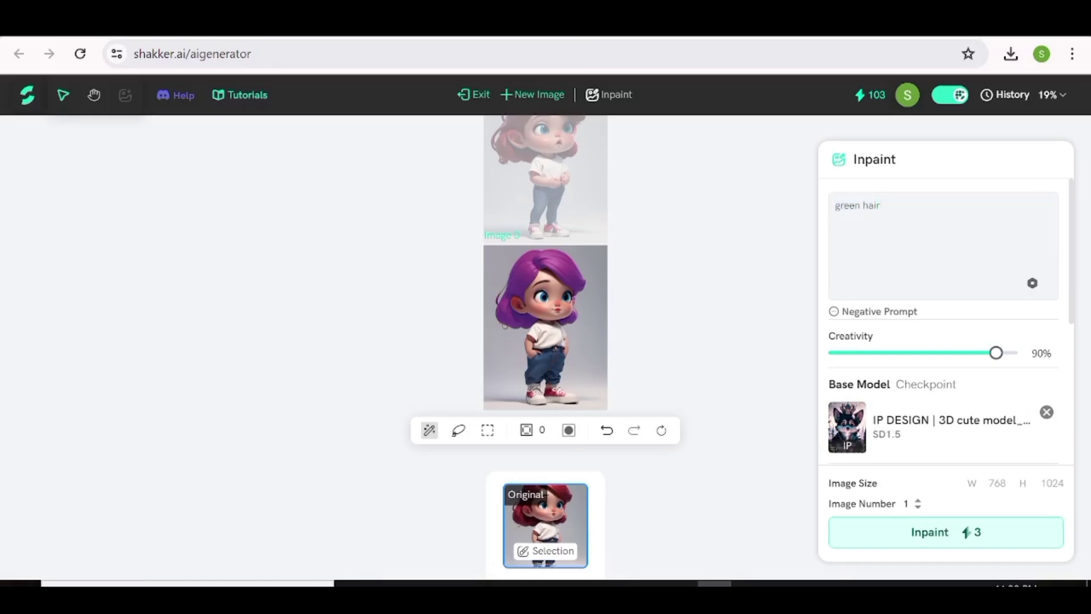
pyautogui.click(925, 534)
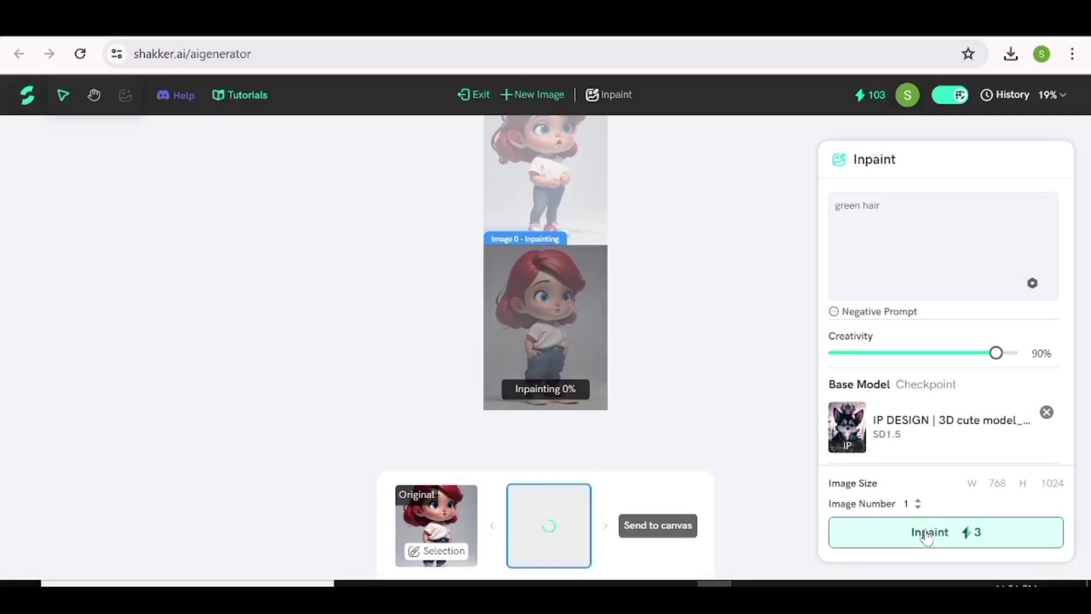
# - Compare the green-hair result with the original, keep the red-haired original, and exit Inpaint
pyautogui.moveTo(602, 324); pyautogui.dragTo(518, 321)
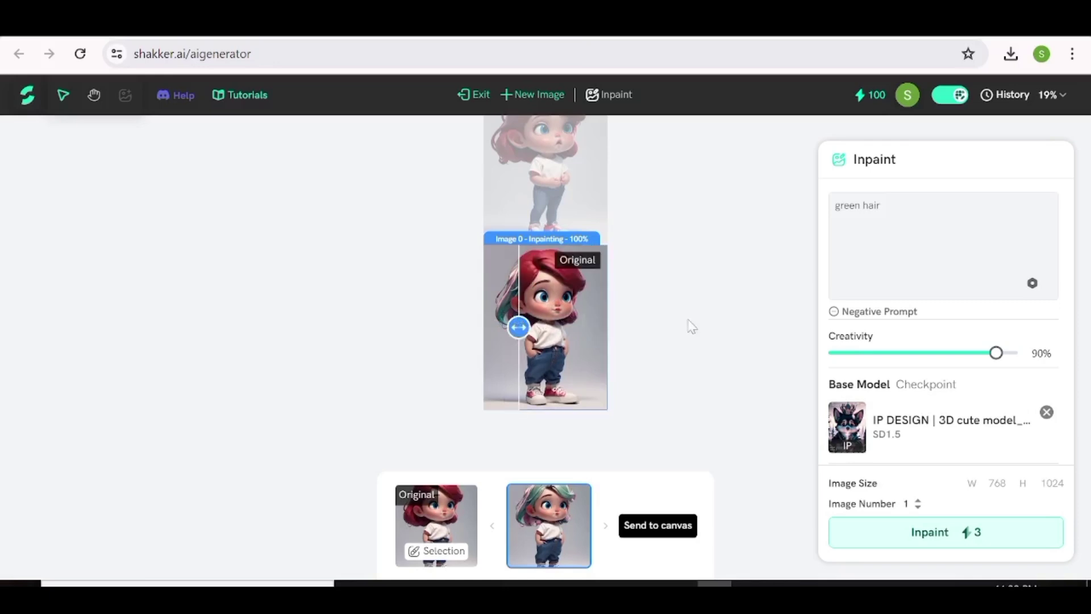
pyautogui.click(429, 519)
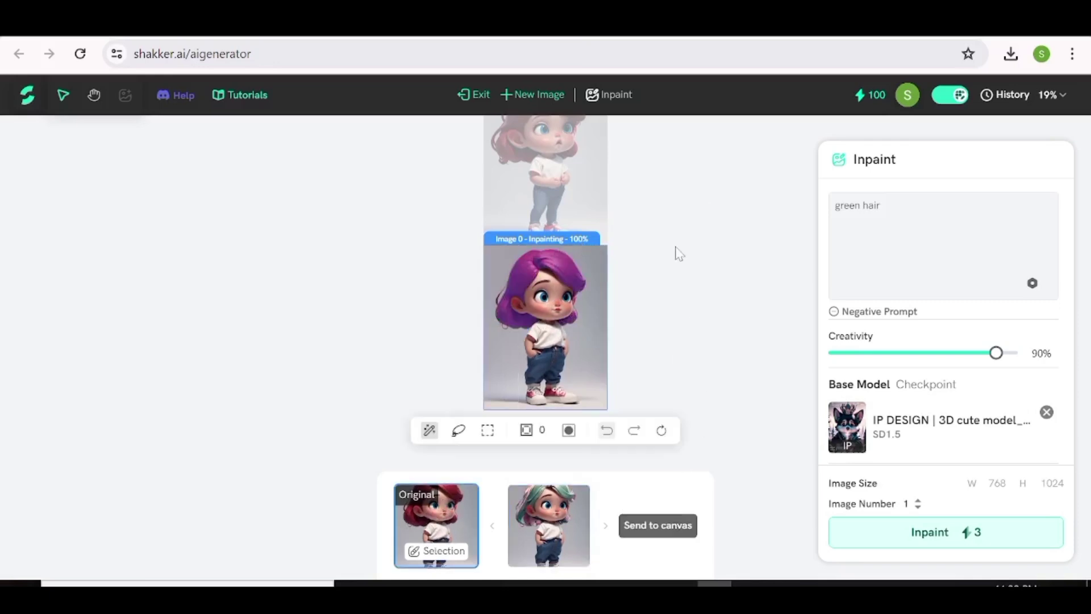
pyautogui.click(477, 97)
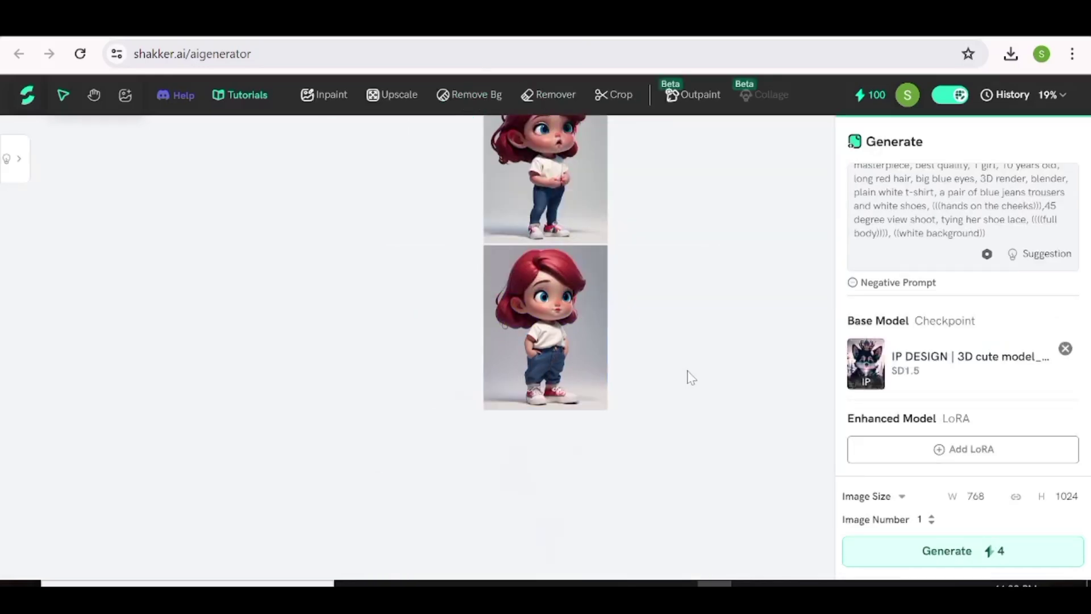
# - Remove the grey background from the standing girl image and open it in Upscale
pyautogui.scroll(3, 689, 377)
pyautogui.moveTo(463, 107)
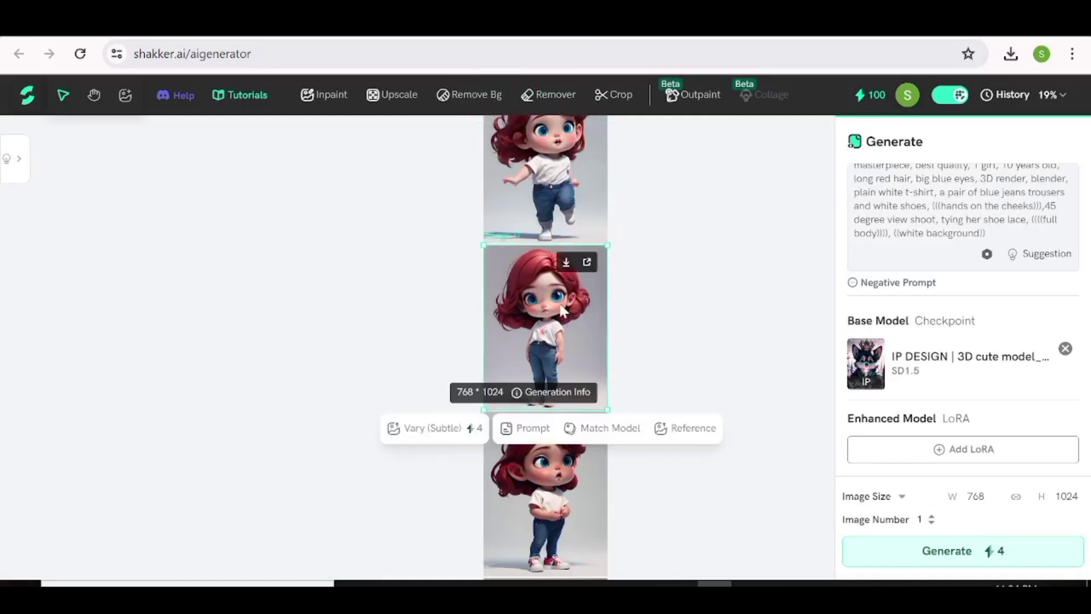
pyautogui.click(483, 96)
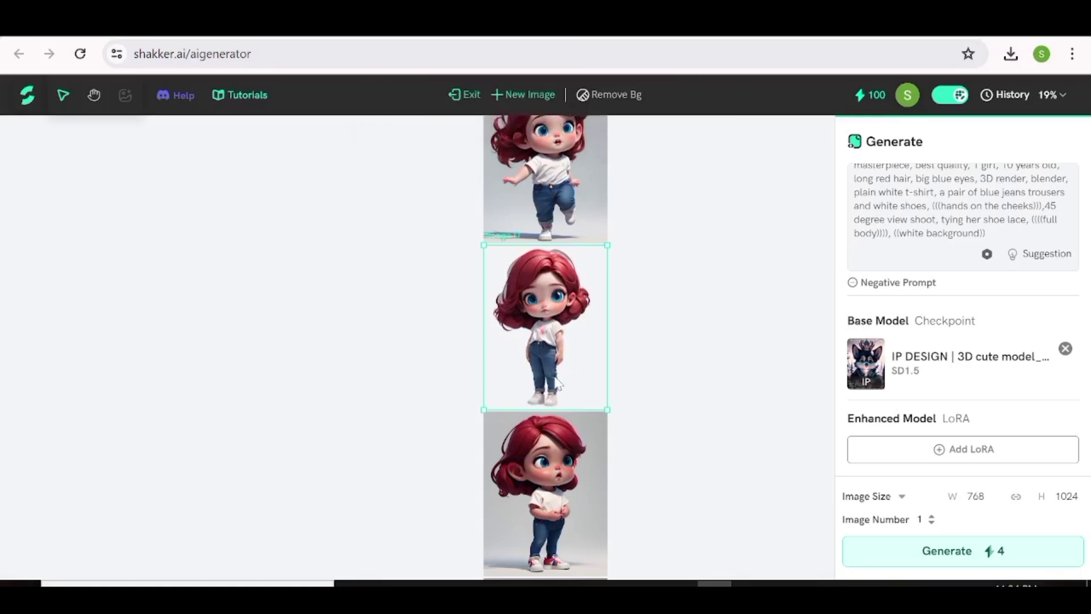
pyautogui.click(464, 107)
pyautogui.click(567, 295)
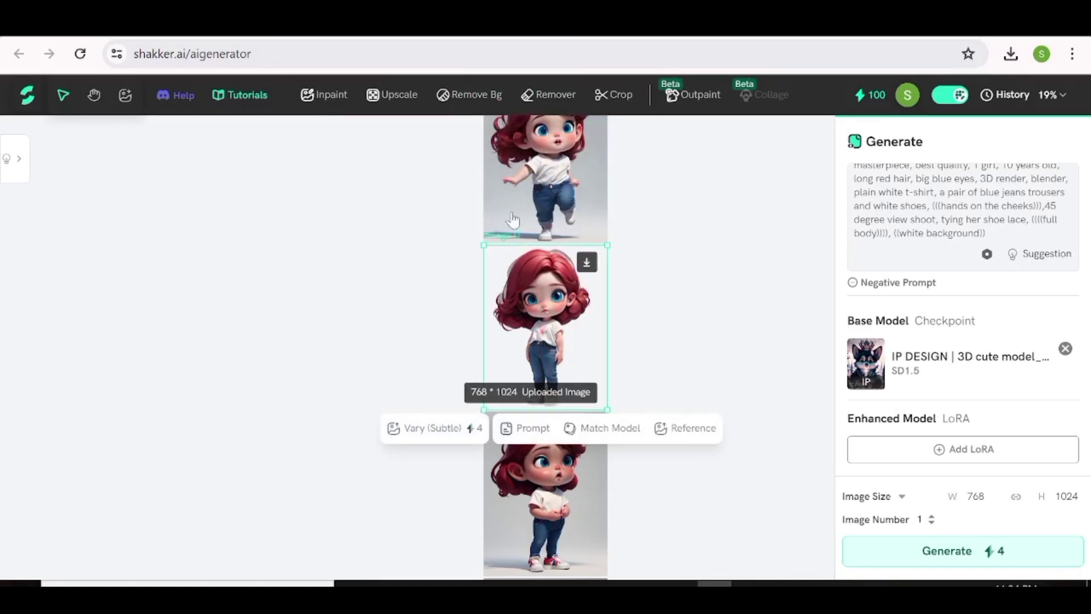
pyautogui.click(397, 99)
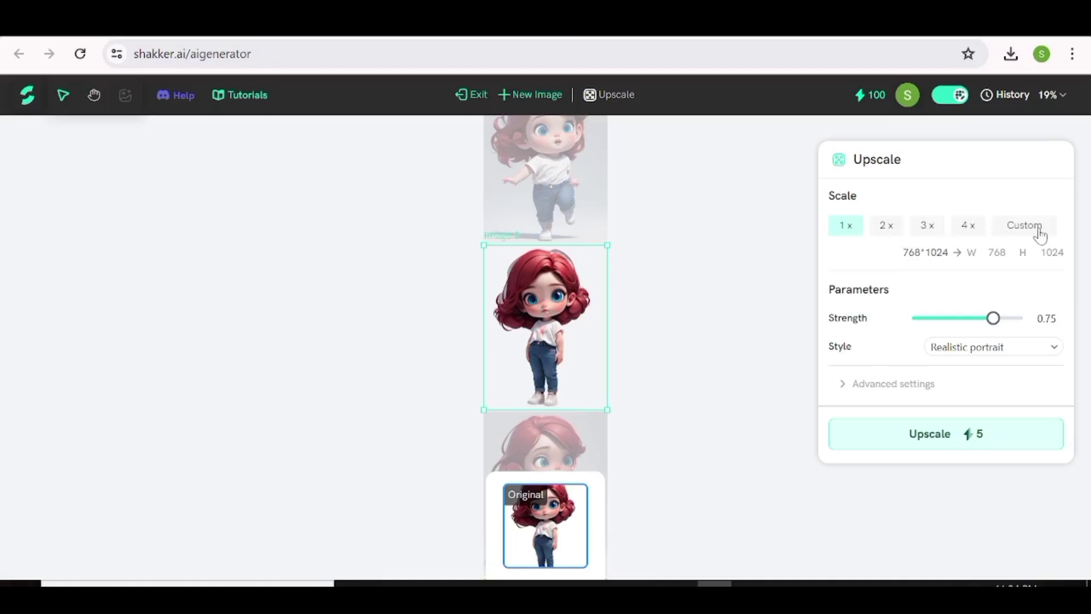
# - Upscale the girl 2x to 1536×2048 in 3D style, then return to the generator
pyautogui.click(887, 227)
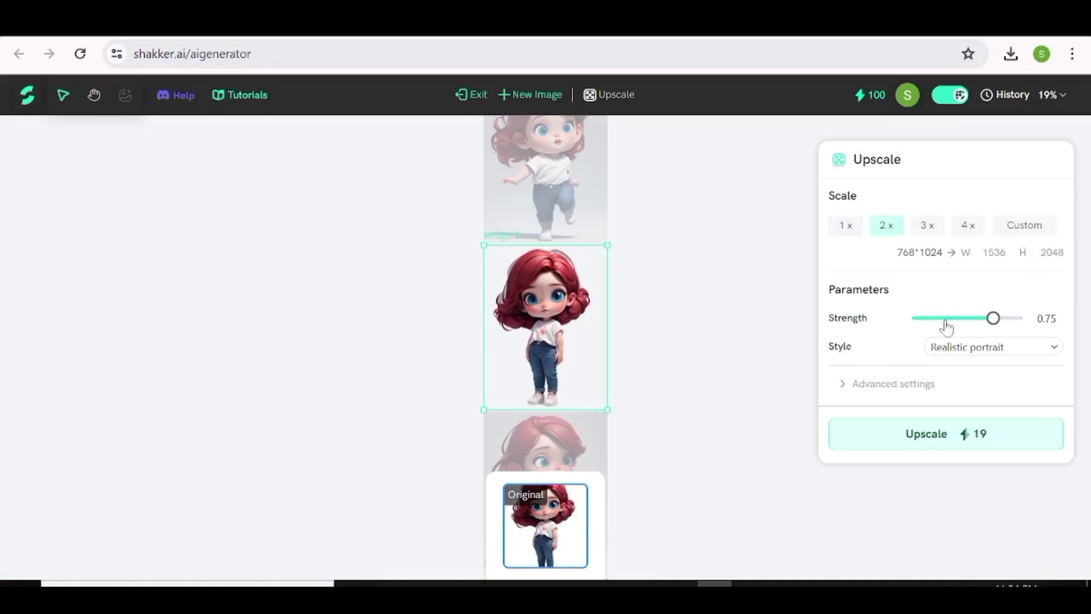
pyautogui.click(1046, 349)
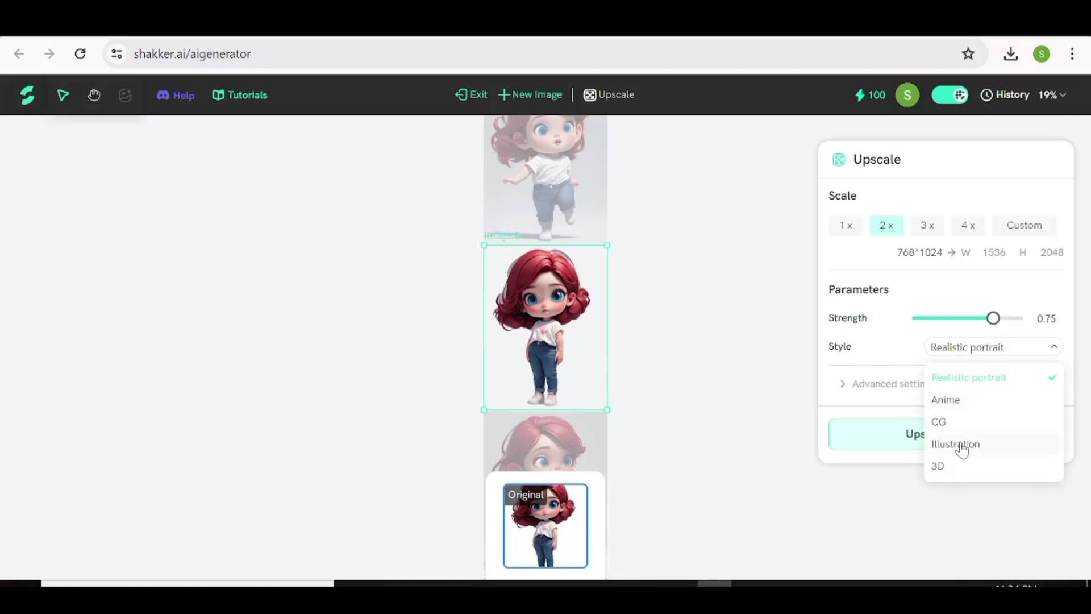
pyautogui.click(967, 471)
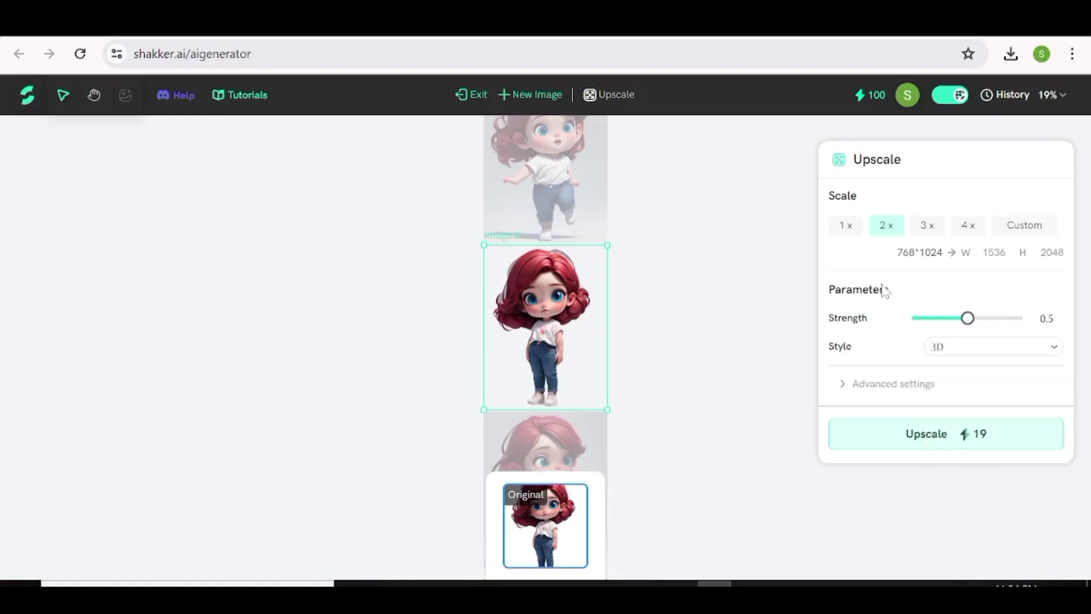
pyautogui.click(918, 437)
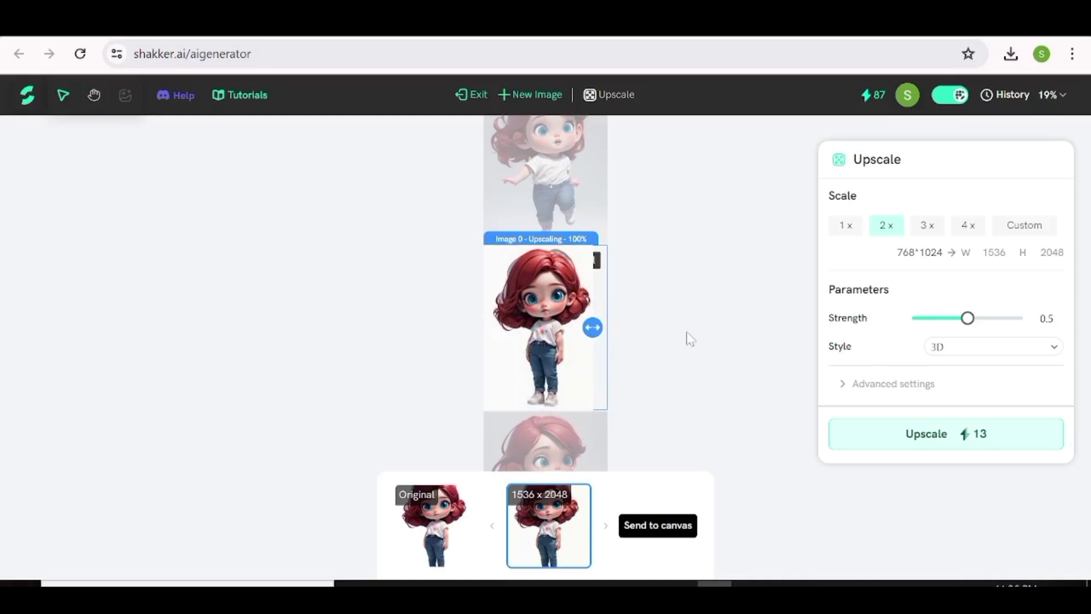
pyautogui.press('Escape')
pyautogui.scroll(-2, 711, 368)
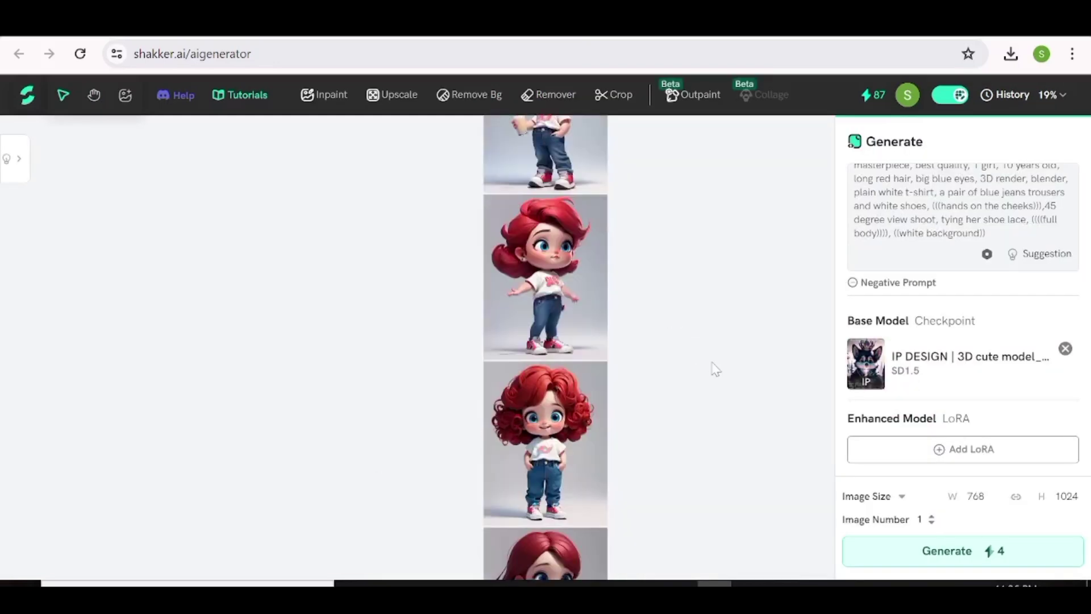
# - Erase the shirt logo on the arms-outstretched girl with a Remover rectangle selection, then exit
pyautogui.moveTo(548, 108)
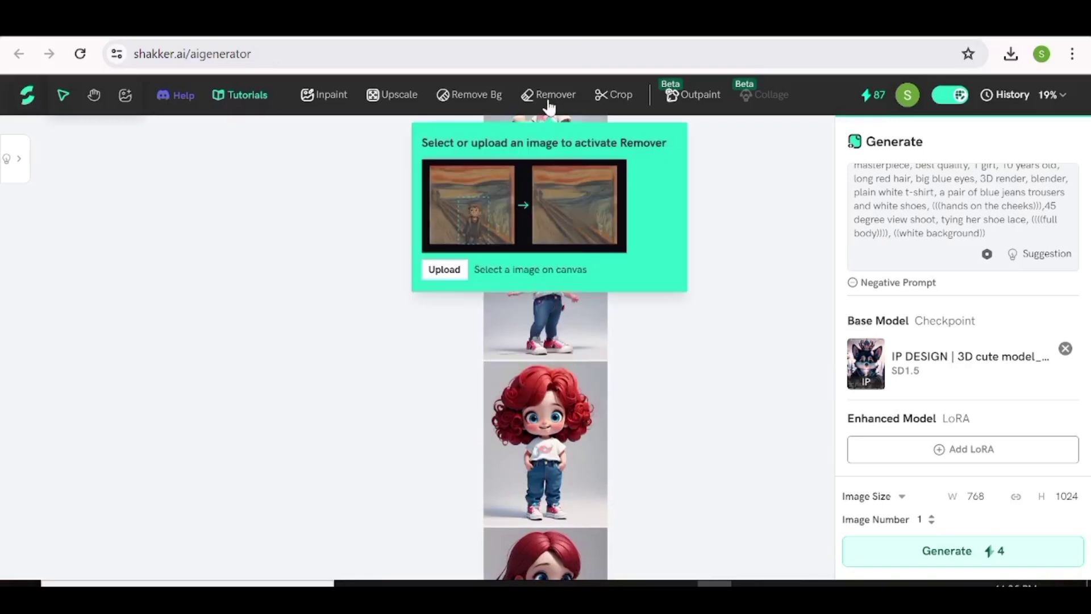
pyautogui.click(516, 301)
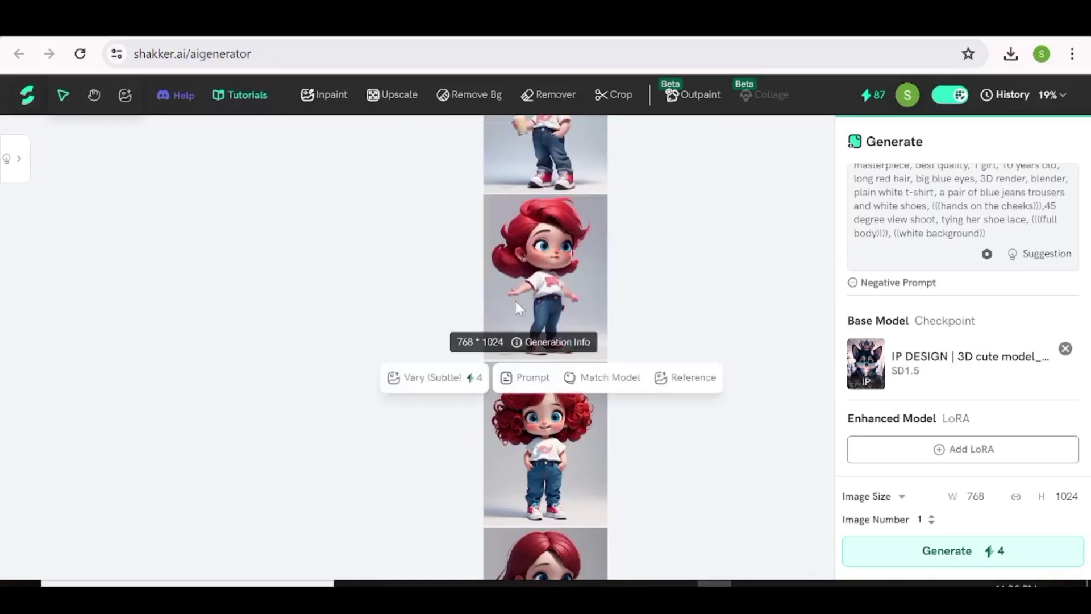
pyautogui.click(554, 102)
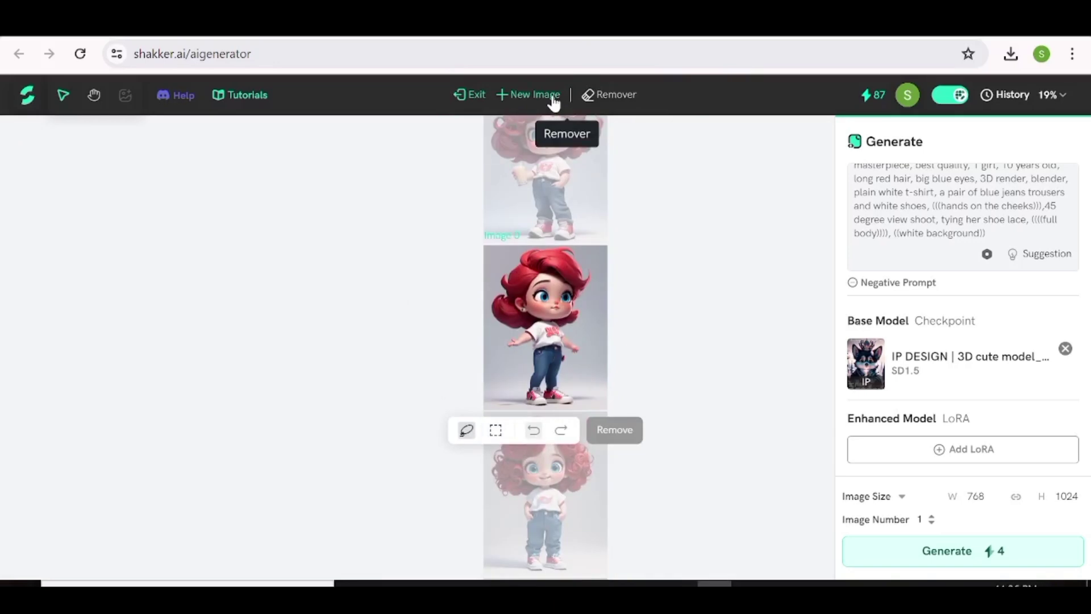
pyautogui.click(494, 431)
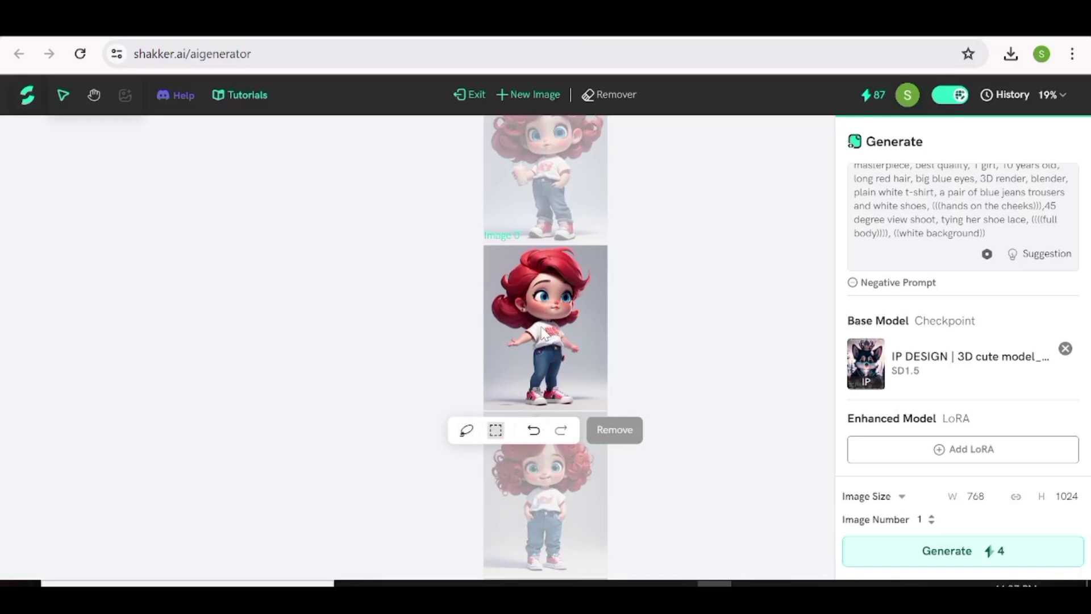
pyautogui.moveTo(561, 343); pyautogui.dragTo(562, 340)
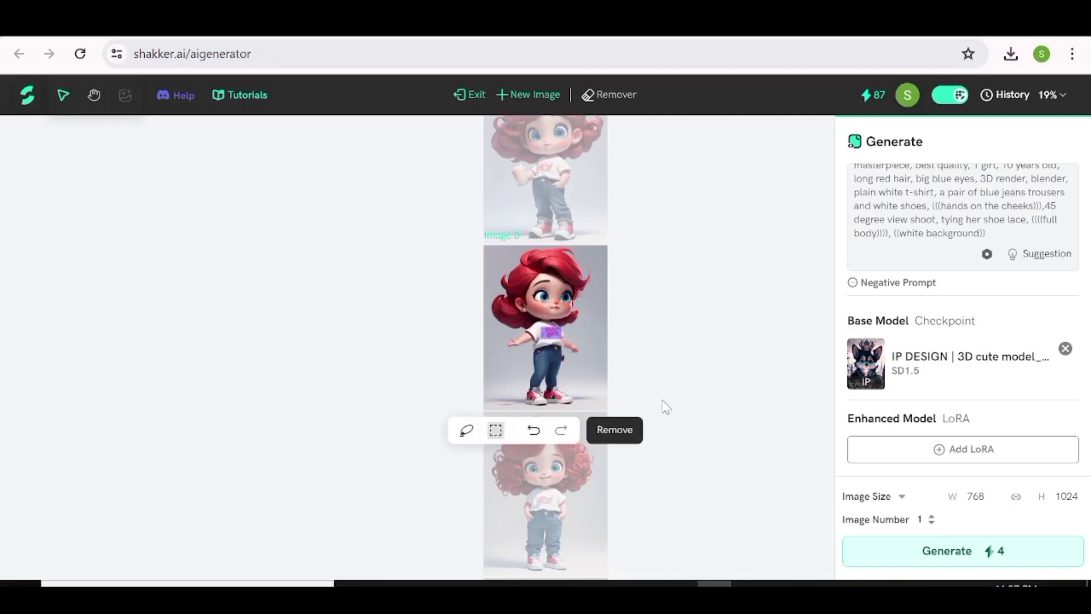
pyautogui.click(616, 434)
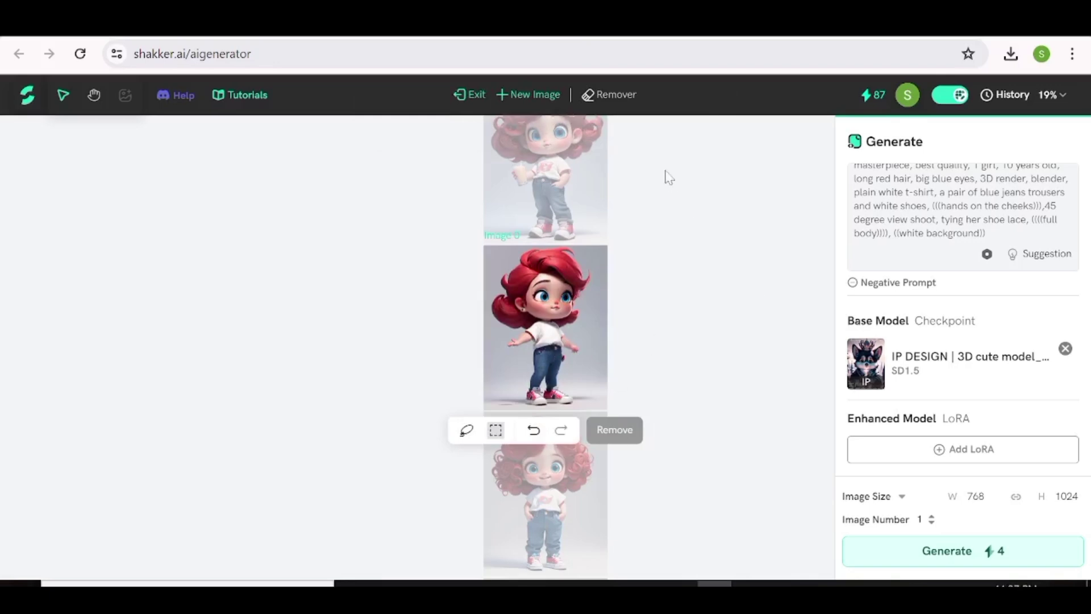
pyautogui.click(473, 98)
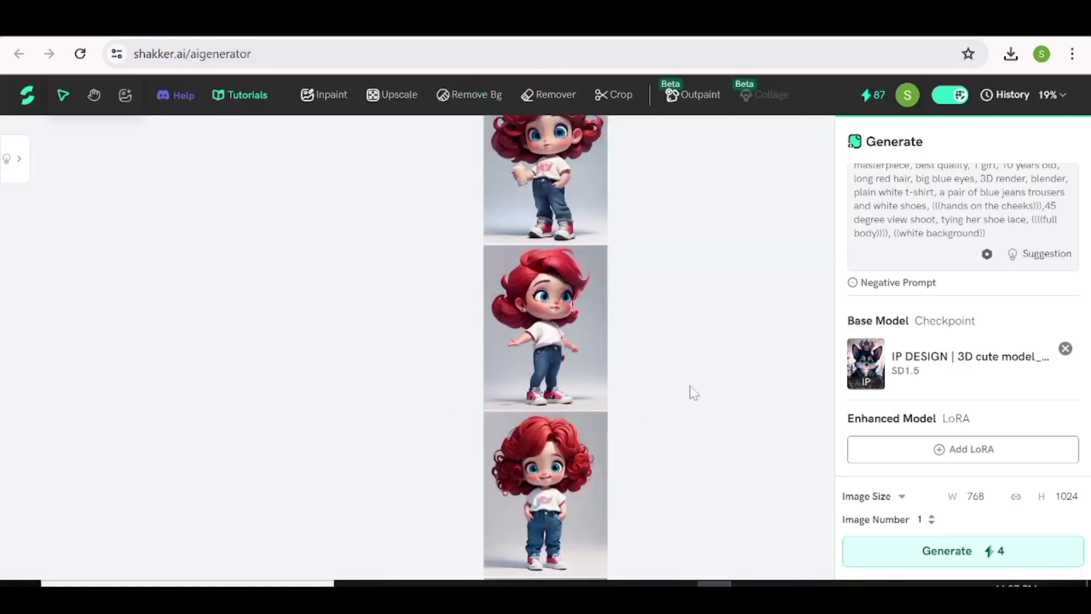